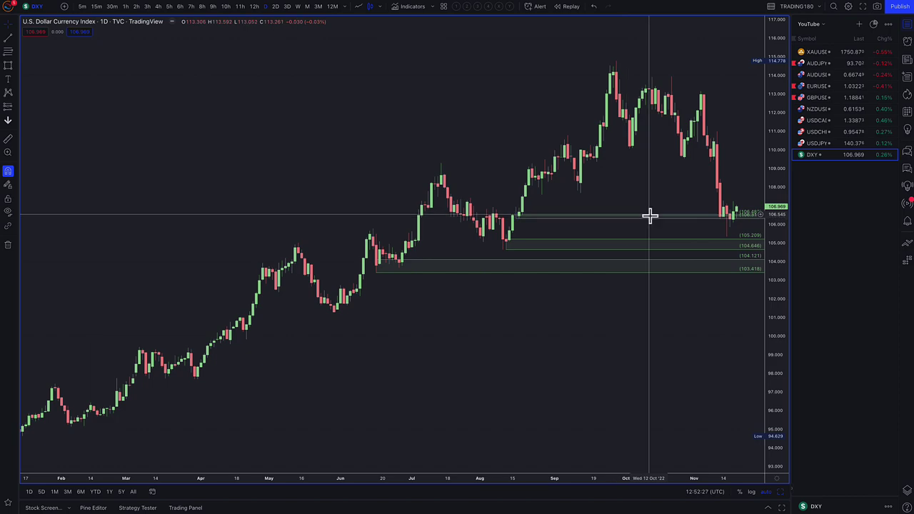
Step: Brush a path tracing the November drop into the 106.318–106.480 zone and a bounce upward, and undo the strokes
scroll(648, 214, up, 5)
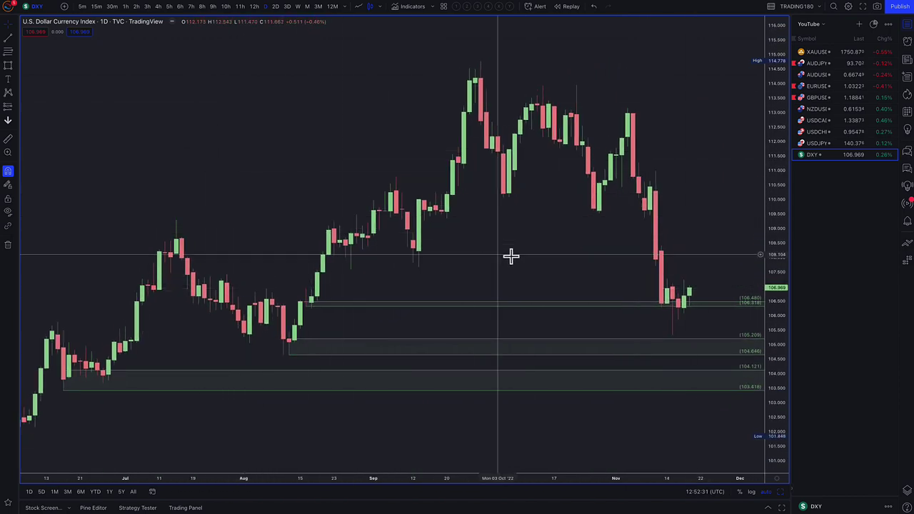
click(15, 66)
click(41, 73)
click(655, 191)
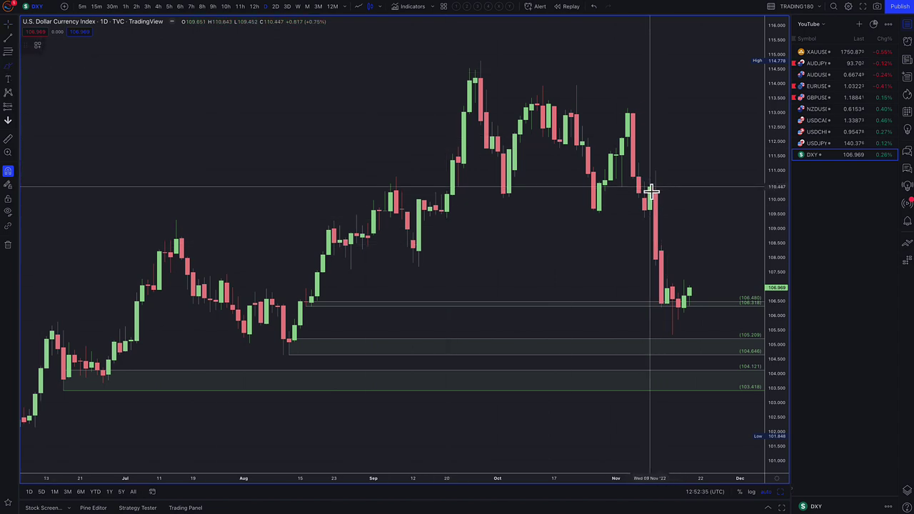
click(676, 308)
mouse_move(677, 307)
mouse_down()
mouse_move(690, 276)
mouse_move(700, 279)
mouse_up()
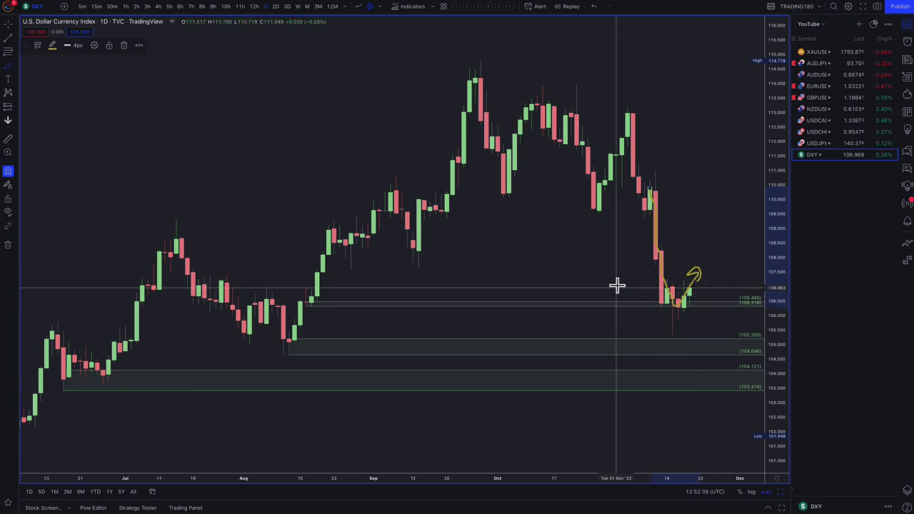
key(ctrl+z)
key(ctrl+z)
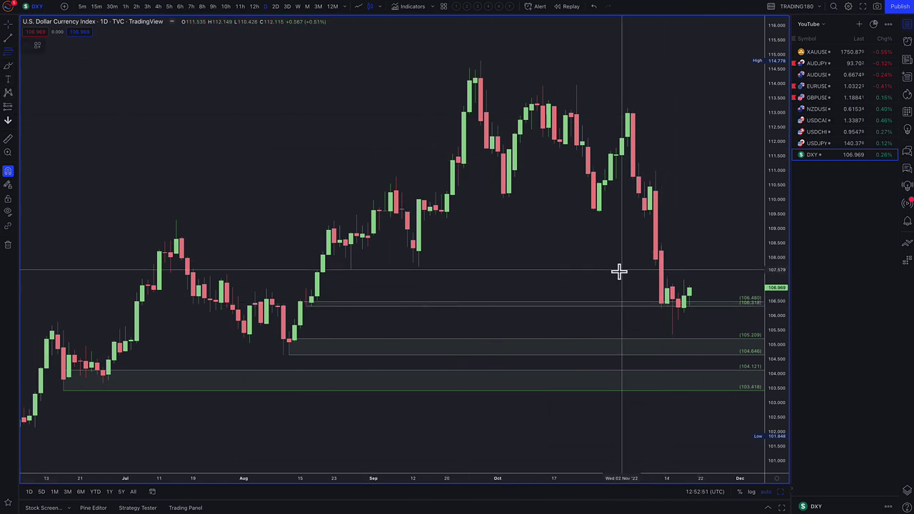
Step: Mark two supply zones from the November highs on the DXY daily chart, at 109.651–110.992 and 112.165–113.148
click(651, 207)
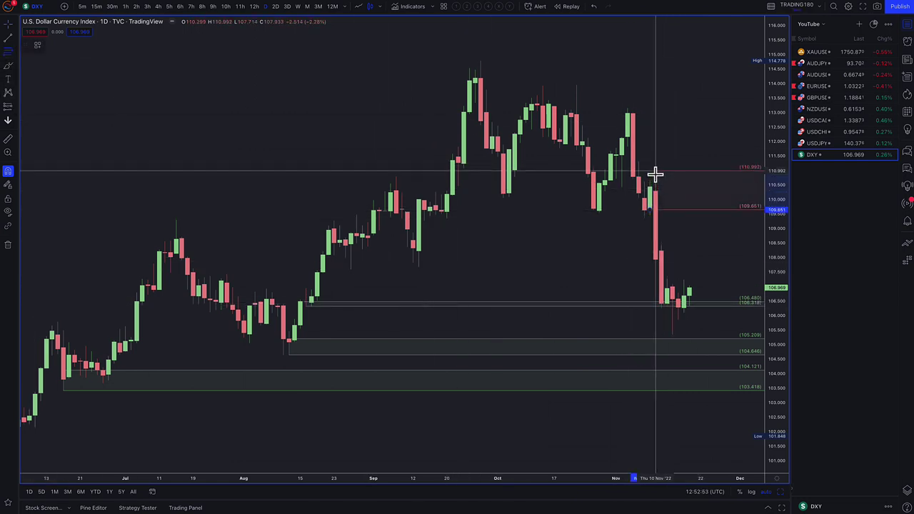
click(656, 173)
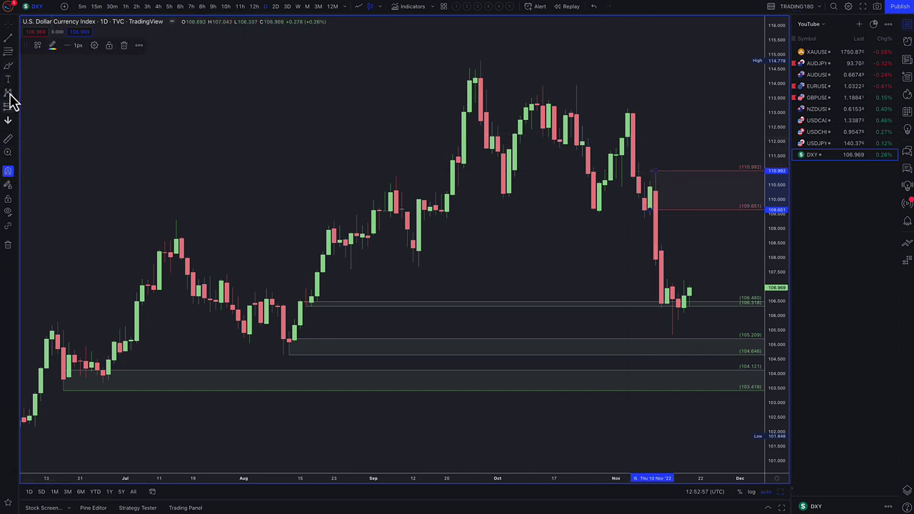
click(9, 53)
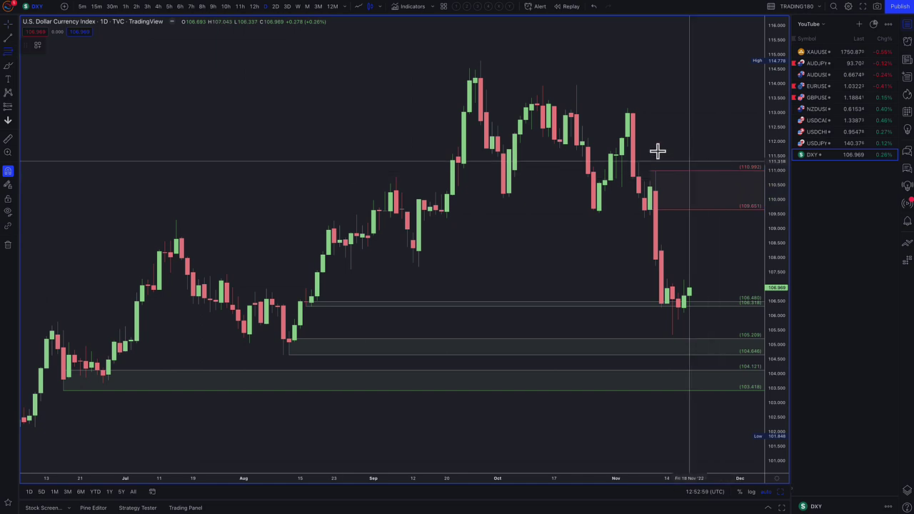
drag(627, 135, 627, 109)
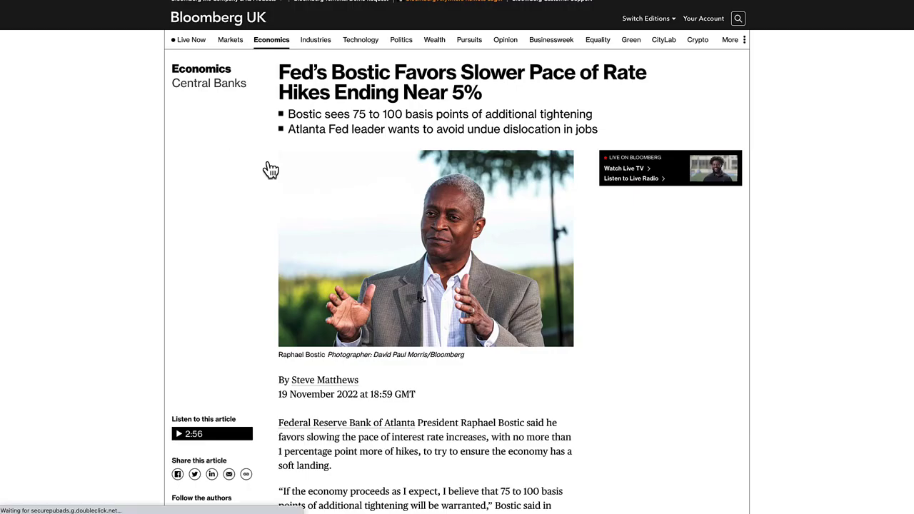
Step: Read the Bloomberg article on the Fed's slower pace of rate hikes, highlighting the additional-tightening bullet and the first two paragraphs
scroll(343, 128, down, 1)
scroll(351, 116, down, 1)
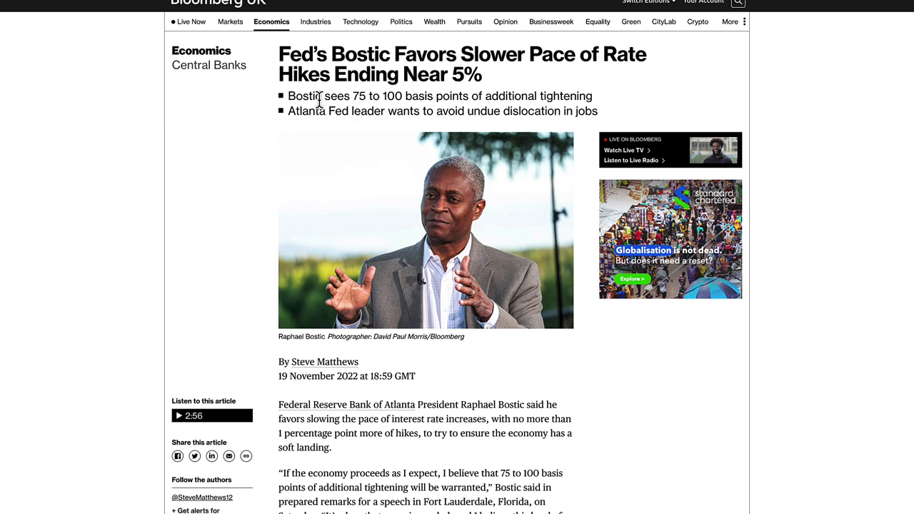
drag(335, 100, 590, 103)
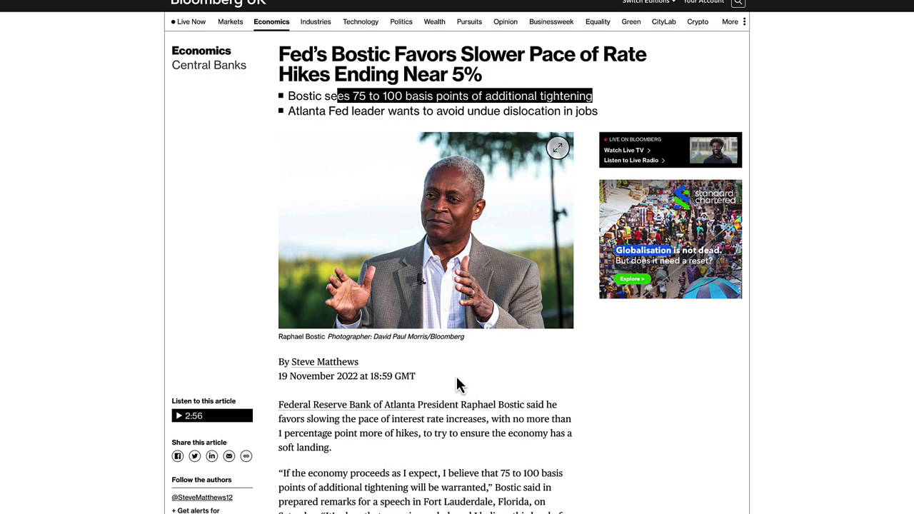
scroll(457, 377, down, 1)
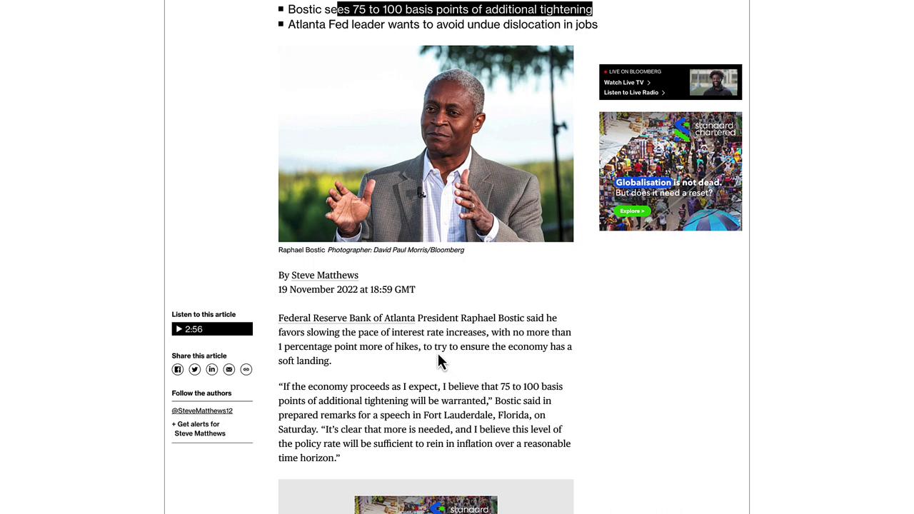
scroll(400, 371, down, 3)
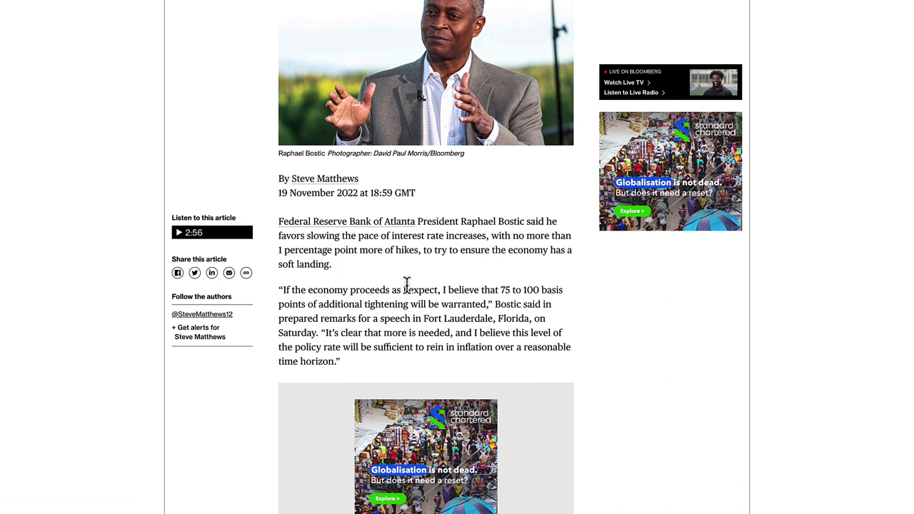
drag(290, 238, 350, 270)
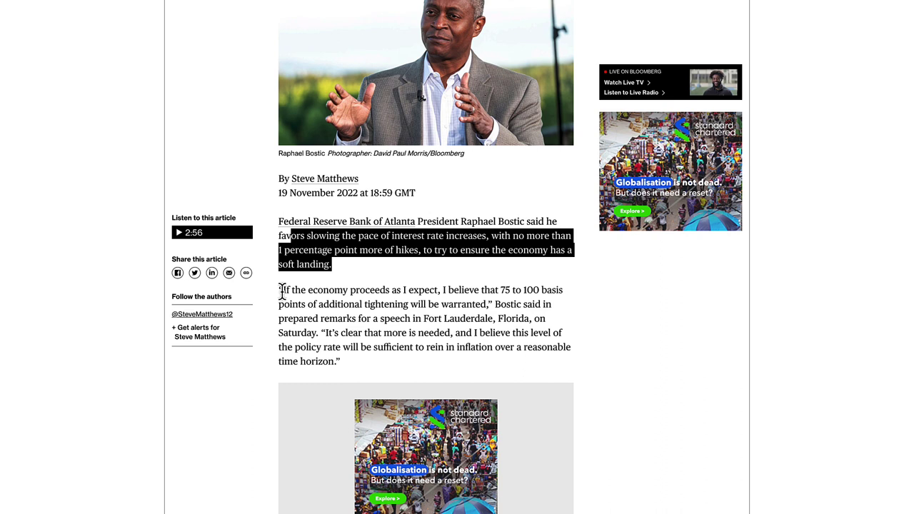
drag(282, 290, 384, 363)
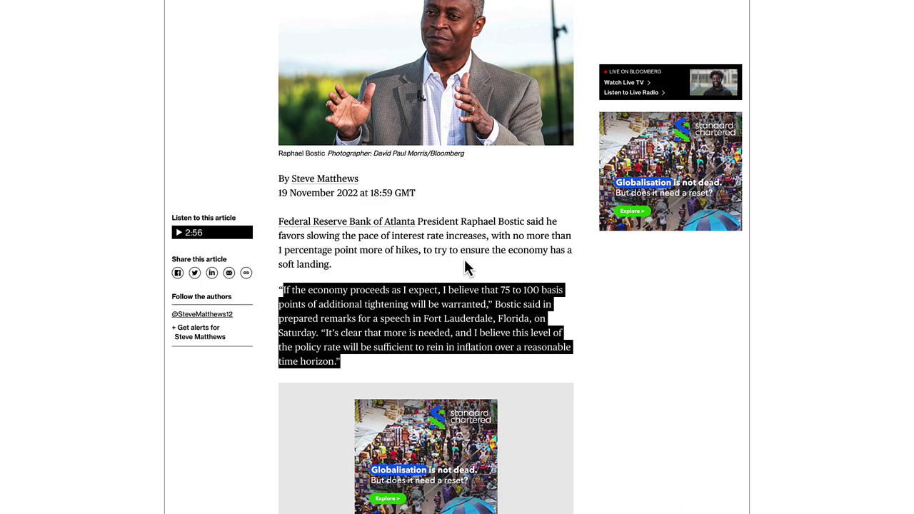
scroll(465, 260, up, 3)
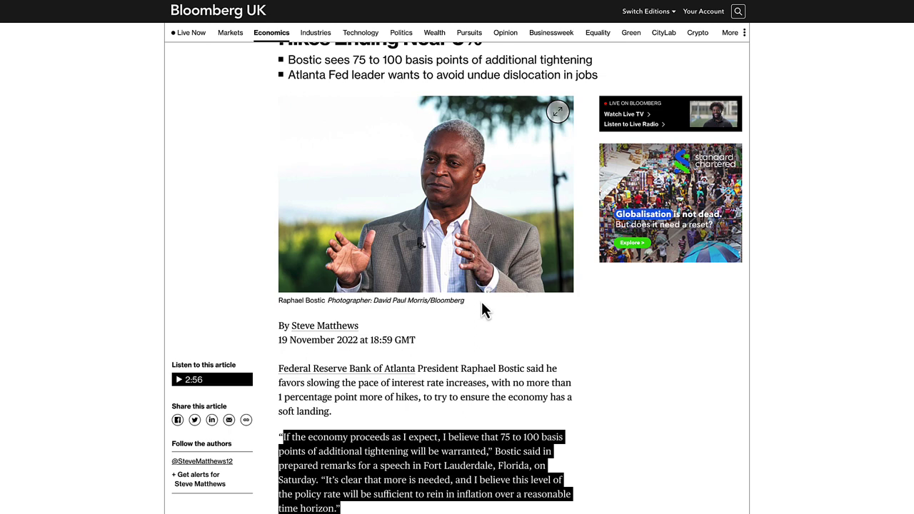
scroll(486, 305, up, 1)
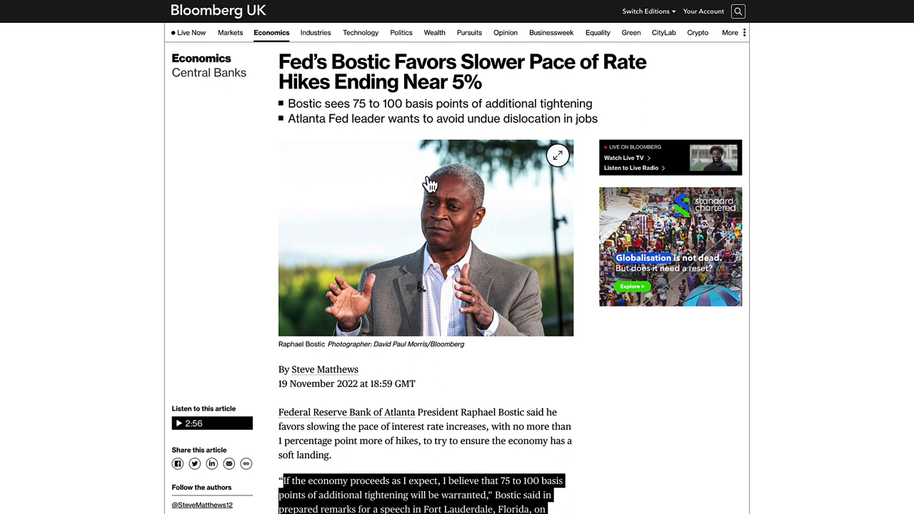
scroll(415, 125, up, 1)
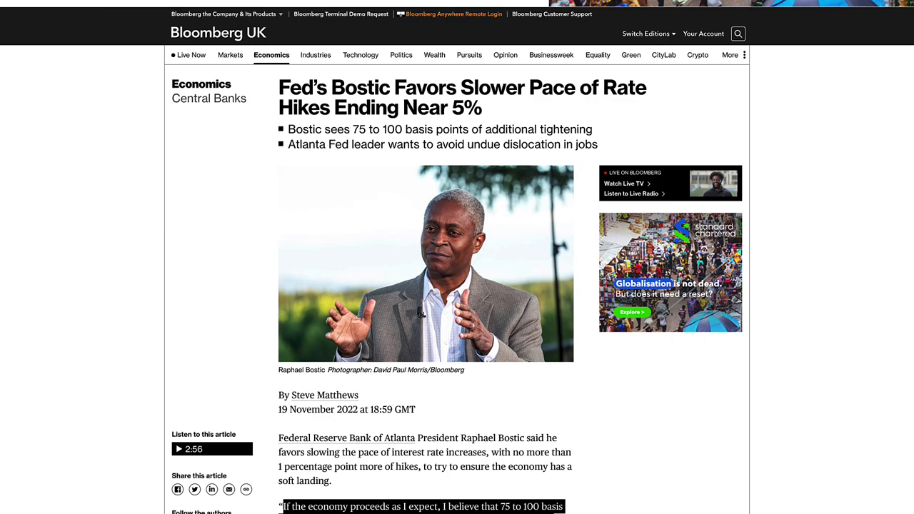
Step: Switch back to the TradingView DXY chart and circle the latest candles around the 106.318–106.480 zone with the Brush
click(125, 5)
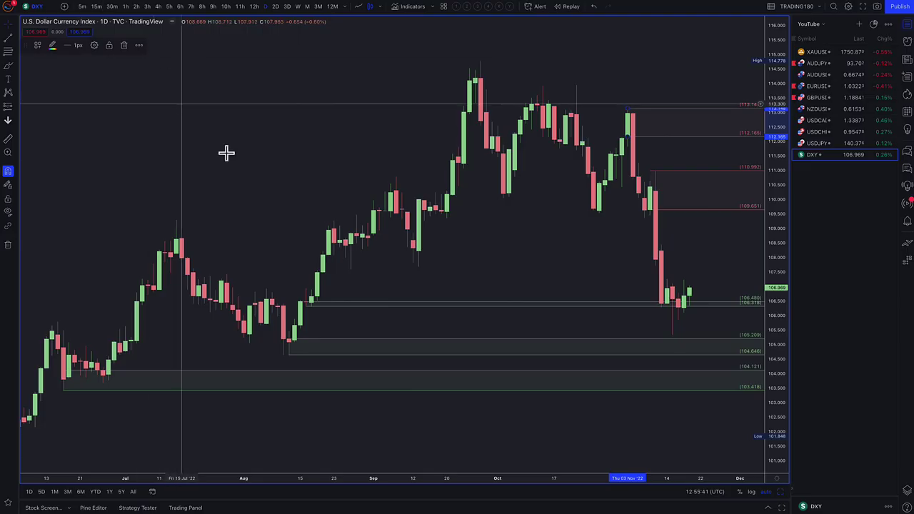
click(7, 71)
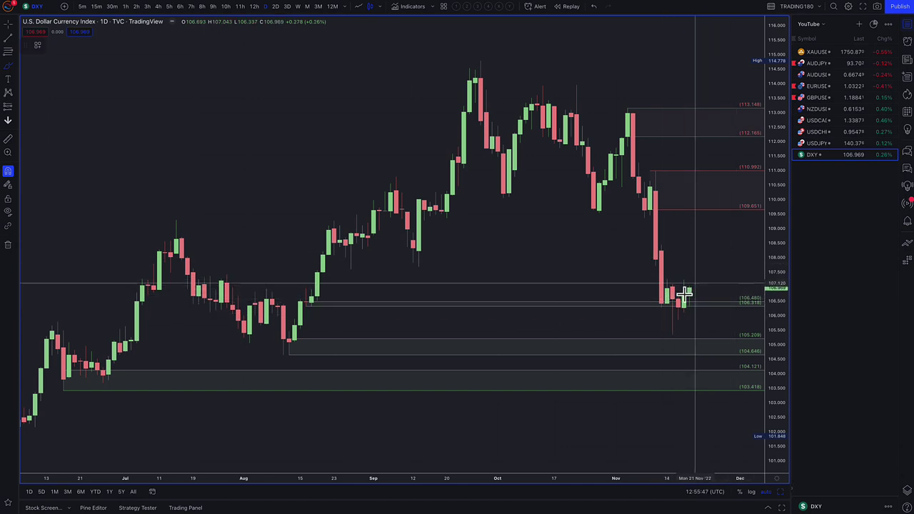
drag(681, 284, 665, 314)
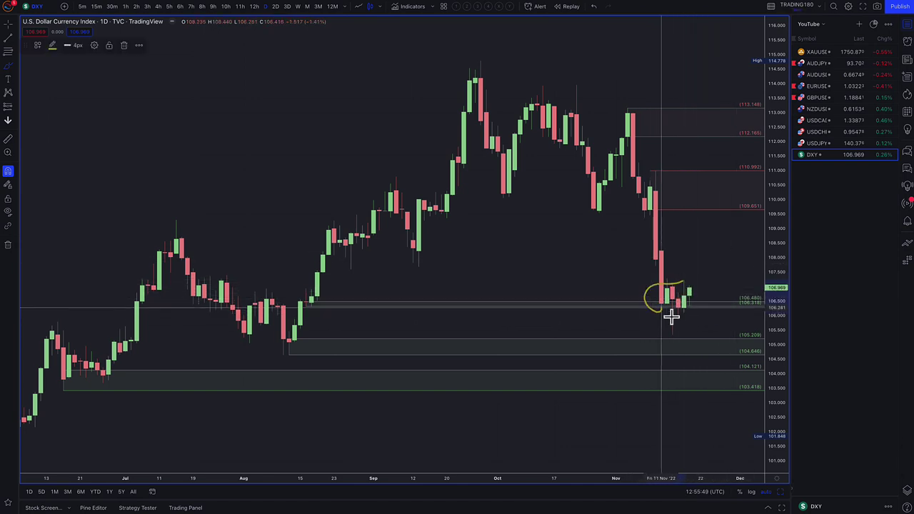
scroll(671, 283, up, 3)
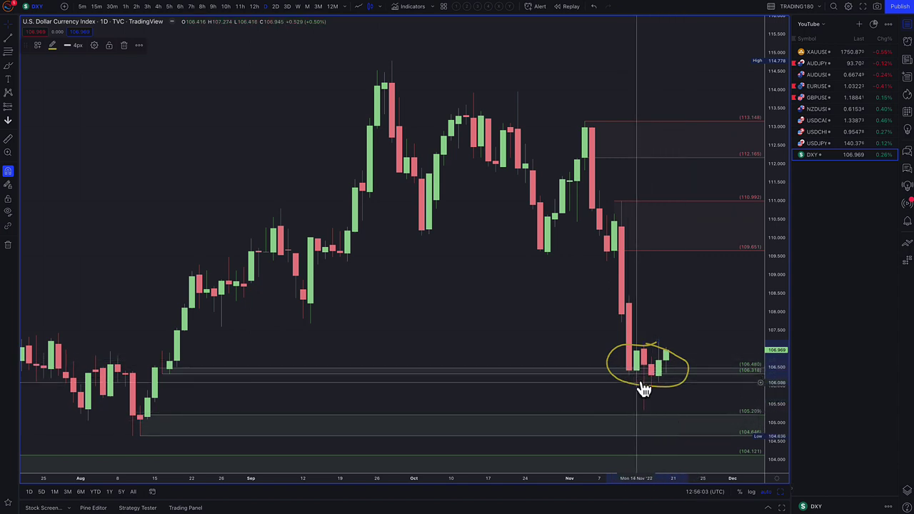
scroll(648, 404, down, 3)
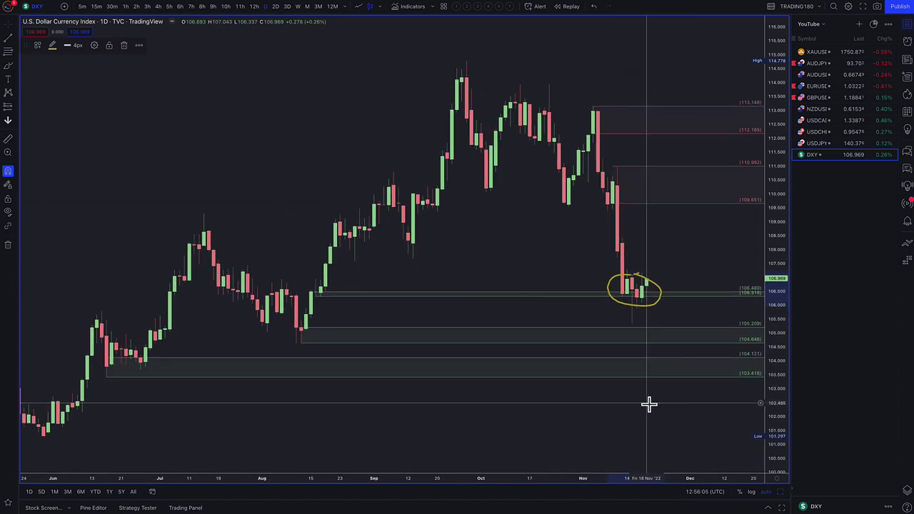
Step: Brush a projected drop into the 104.646–105.209 demand zone with an upward arrow, and circle the turning point
click(645, 319)
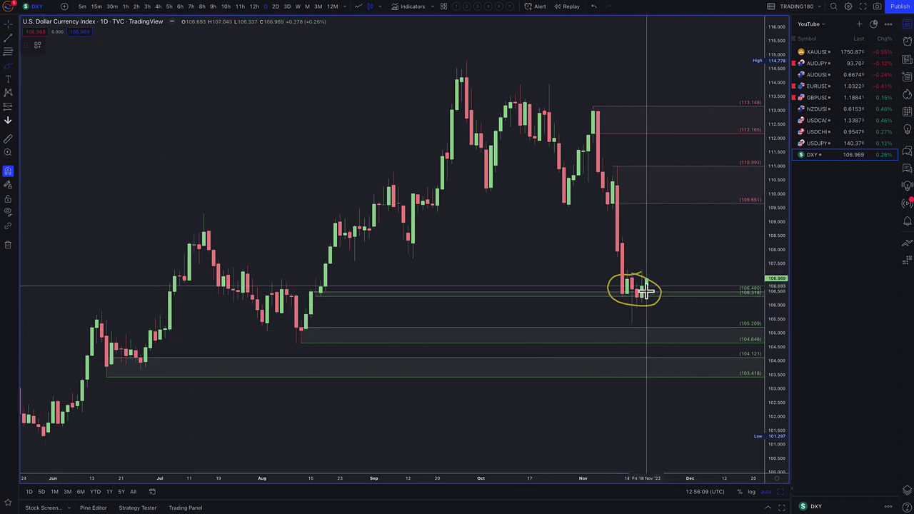
mouse_move(665, 325)
mouse_down()
mouse_move(671, 343)
mouse_move(704, 308)
mouse_move(711, 316)
mouse_move(700, 308)
mouse_up()
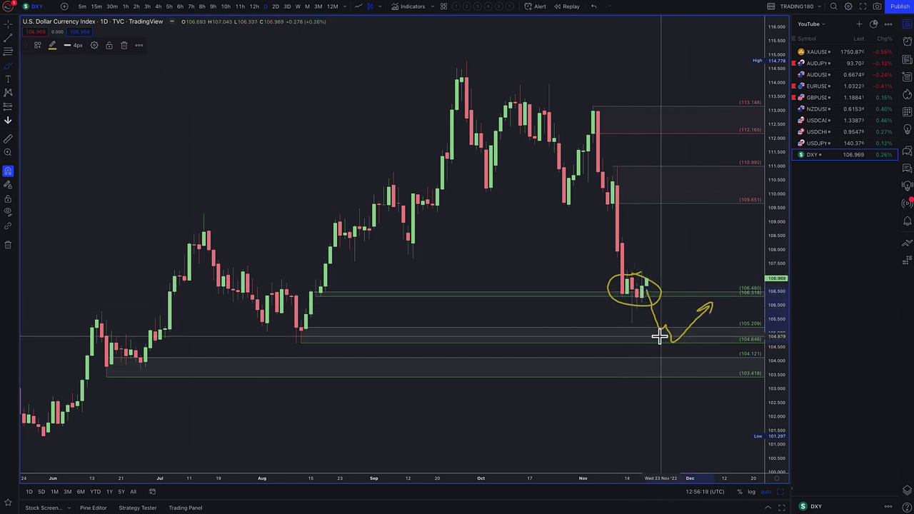
mouse_move(650, 339)
mouse_down()
mouse_move(667, 325)
mouse_move(667, 333)
mouse_up()
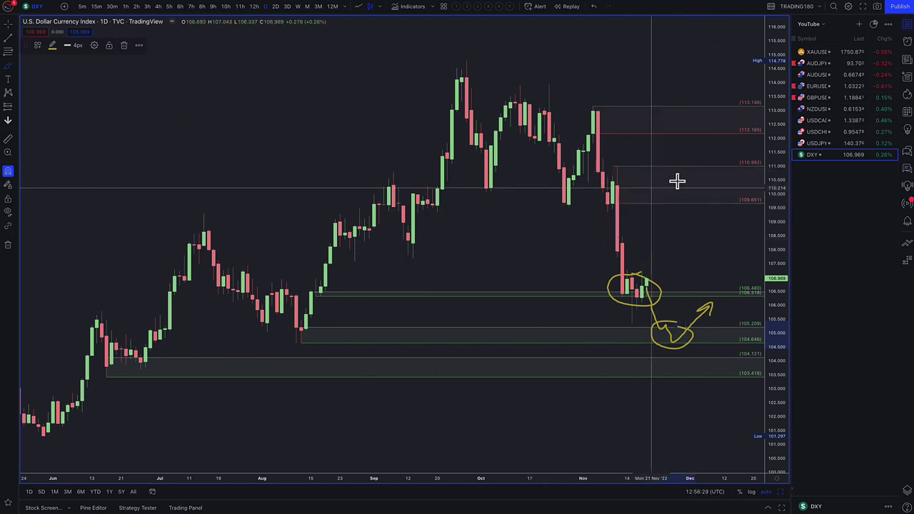
Step: On the USDJPY chart, brush a drop into the 135.807–137.142 demand zone with an upward arrow, and circle the turning point
click(820, 145)
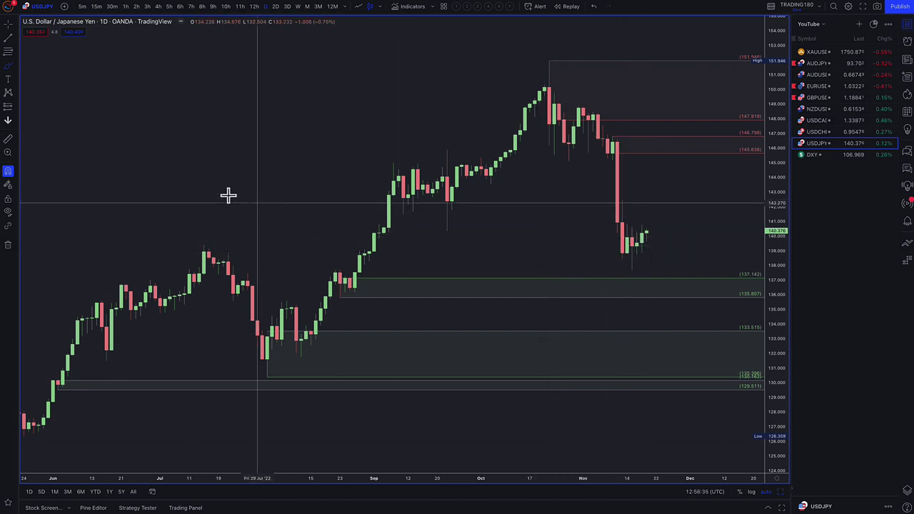
click(11, 73)
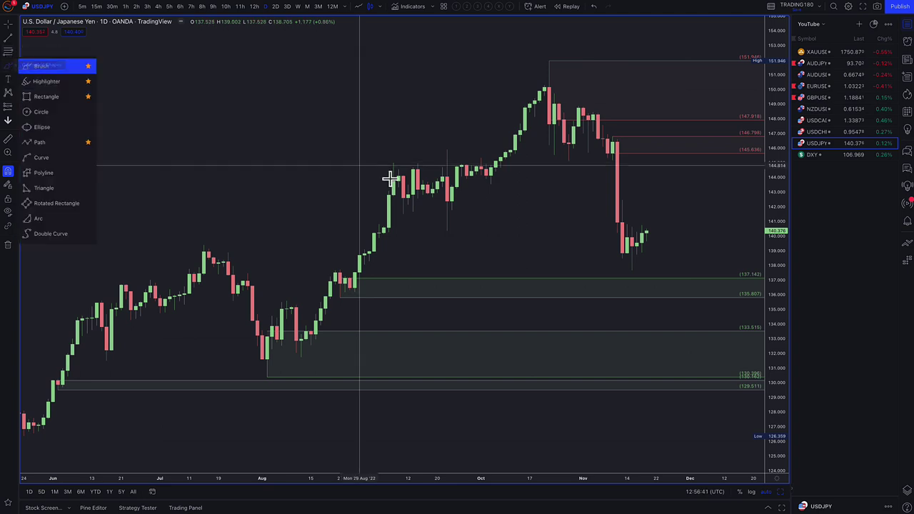
click(647, 236)
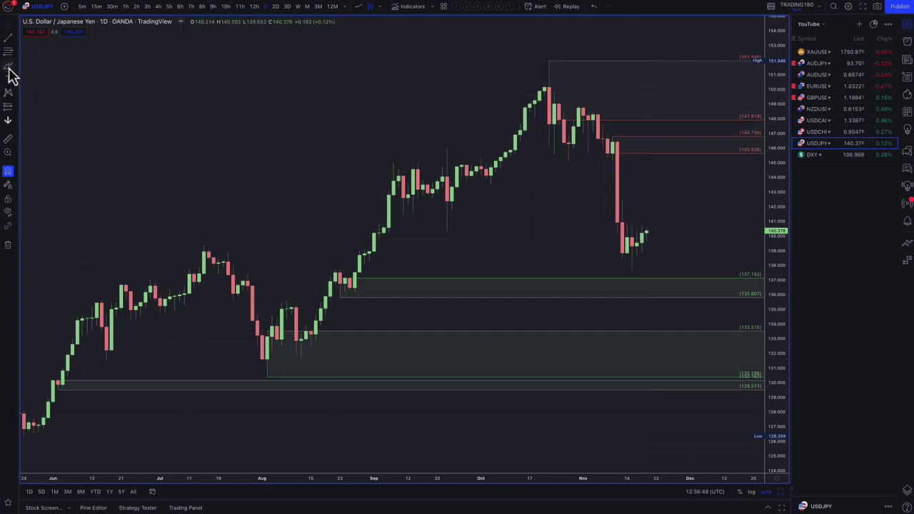
mouse_move(646, 245)
mouse_down()
mouse_move(662, 290)
mouse_move(705, 241)
mouse_up()
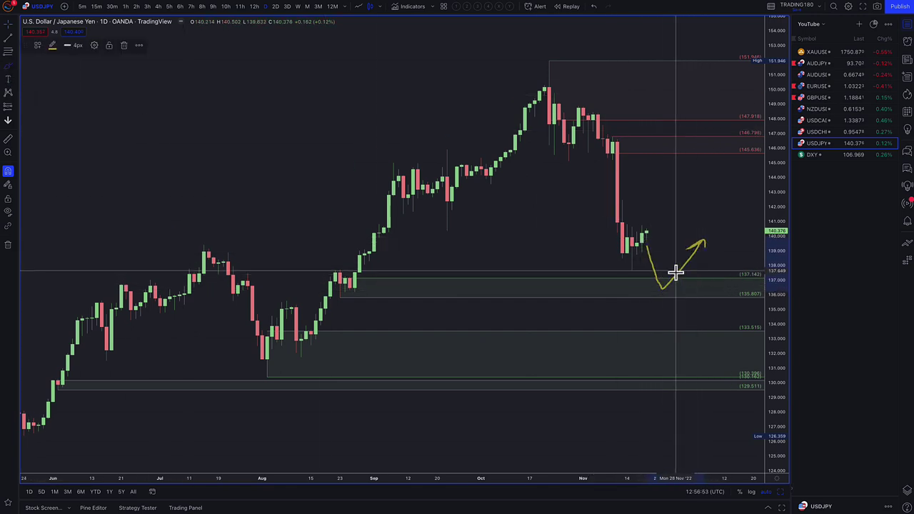
drag(653, 271, 676, 271)
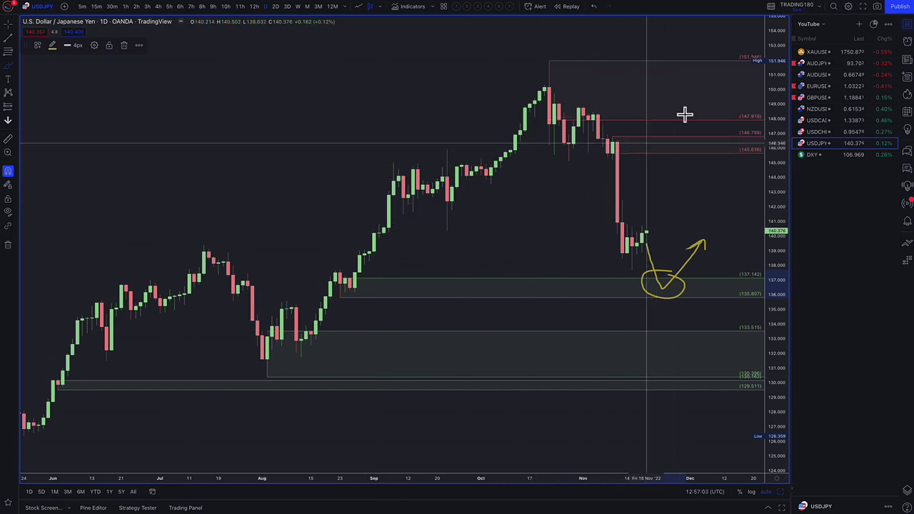
Step: Handwrite an underlined 123 above the June candles, and brush a rise into the 145.636–146.798 supply zone ending in a downward arrow
drag(72, 79, 105, 99)
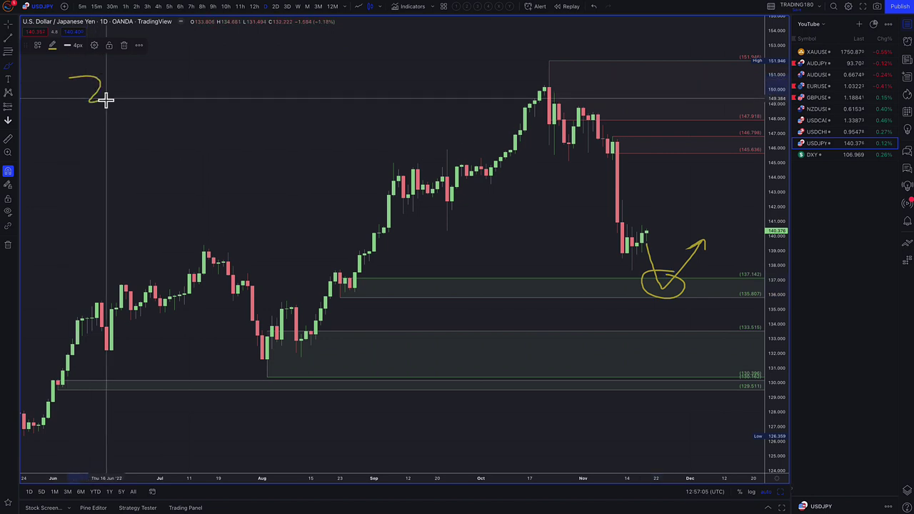
mouse_move(111, 66)
mouse_down()
mouse_move(129, 65)
mouse_move(114, 99)
mouse_up()
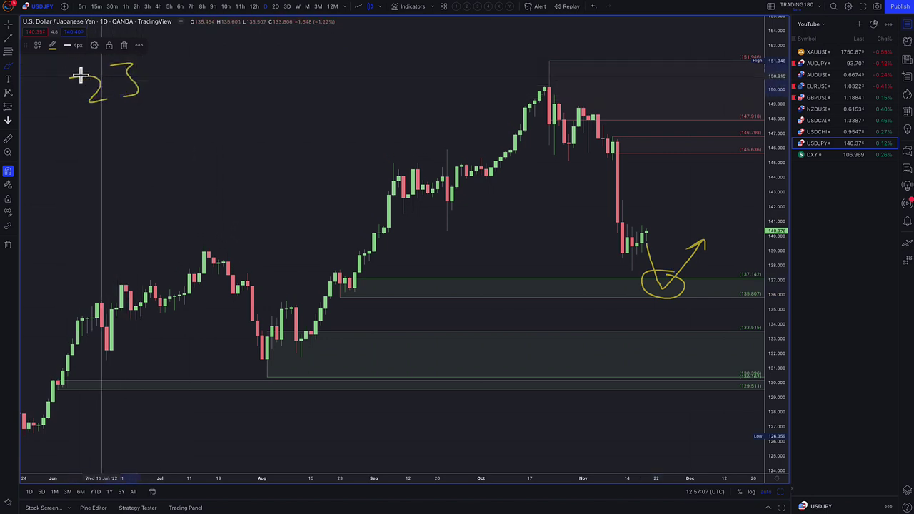
drag(58, 72, 52, 86)
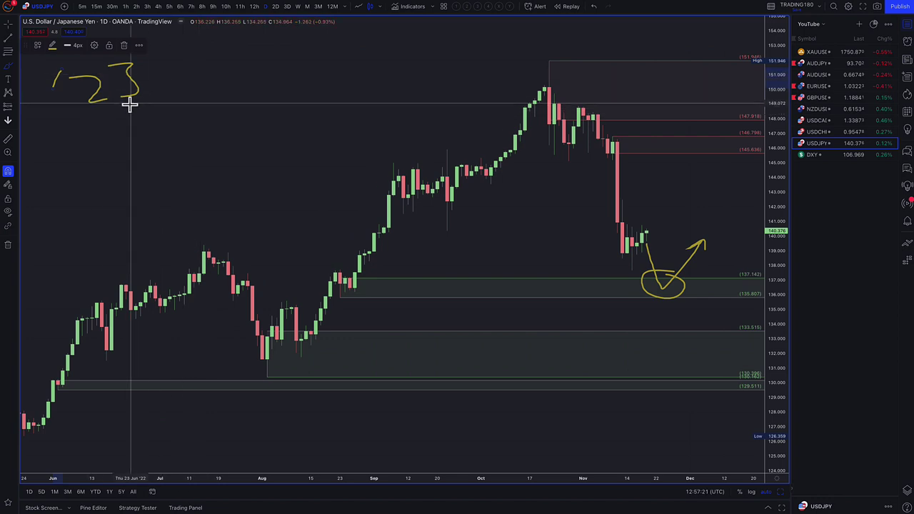
drag(78, 121, 192, 92)
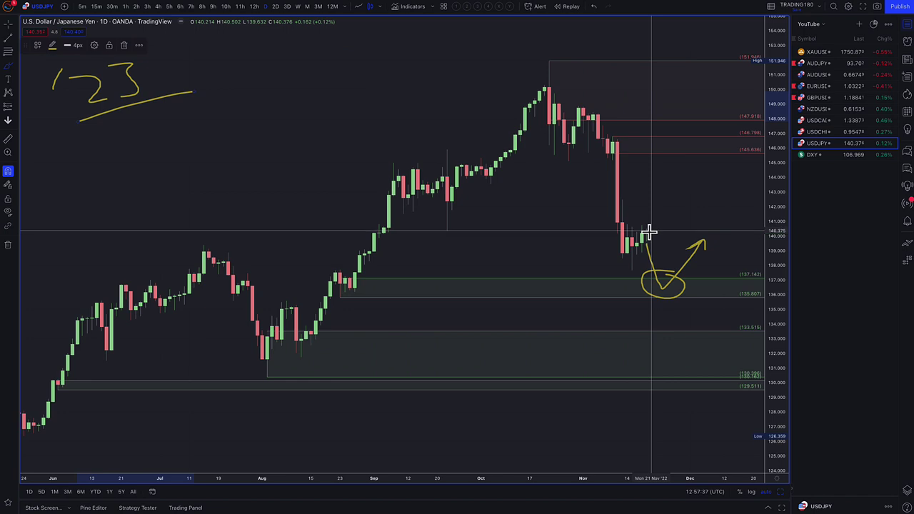
mouse_move(651, 230)
mouse_down()
mouse_move(698, 147)
mouse_move(726, 219)
mouse_move(734, 205)
mouse_up()
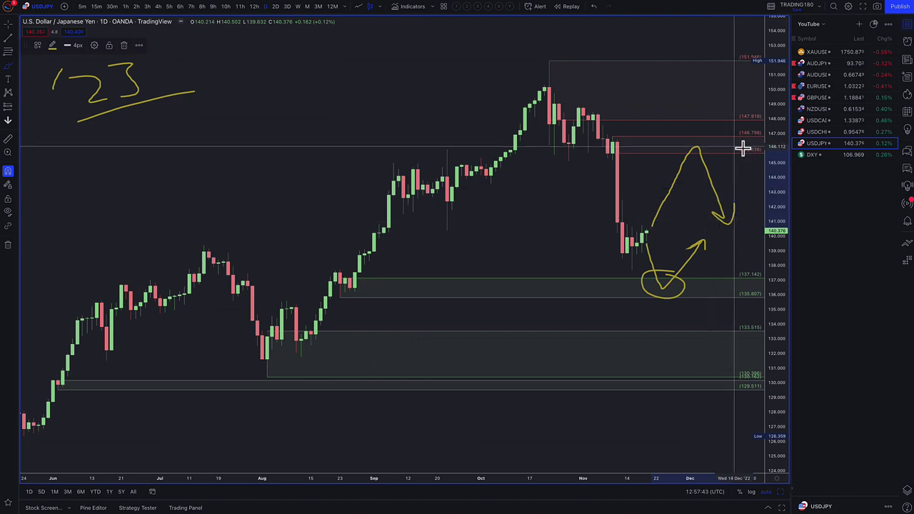
Step: Open the USDCHF chart and circle the August and November lows at the 0.93708–0.94259 demand zone with the Brush
click(818, 132)
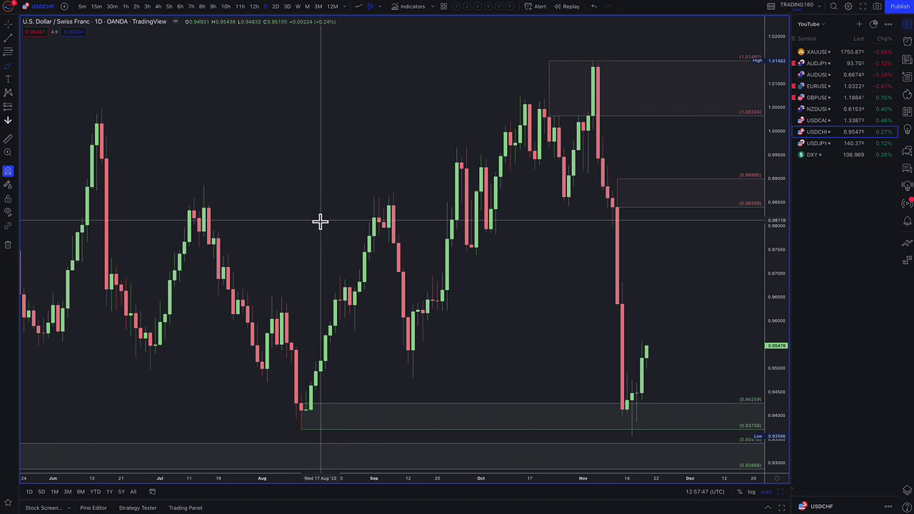
scroll(416, 247, down, 4)
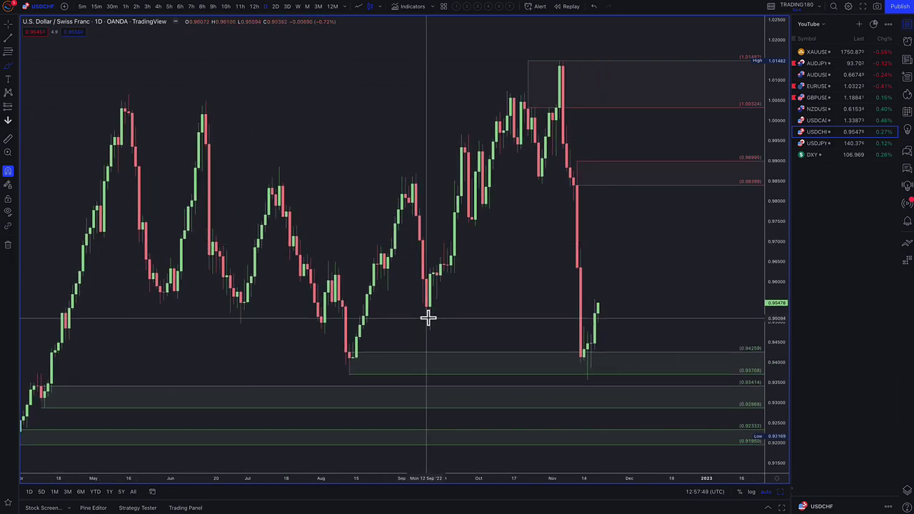
scroll(500, 355, down, 2)
mouse_move(606, 338)
mouse_down()
mouse_move(614, 330)
mouse_move(605, 333)
mouse_up()
drag(404, 325, 409, 323)
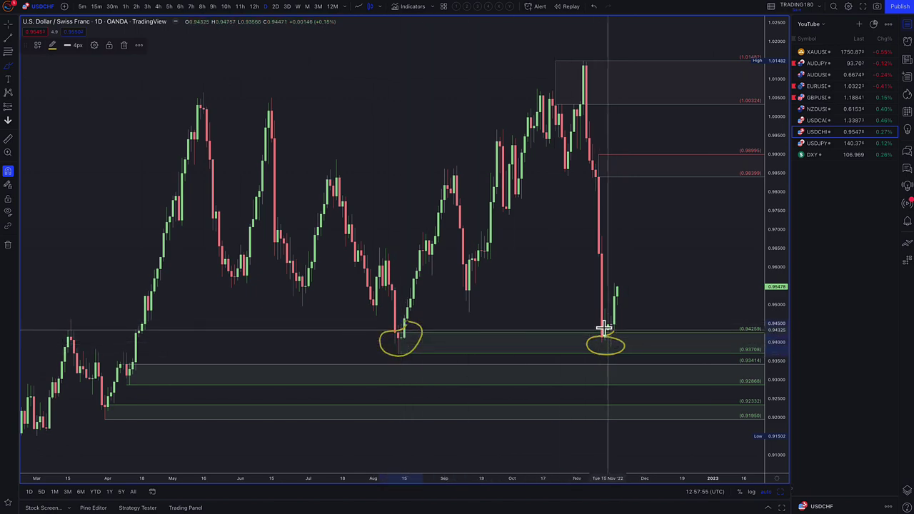
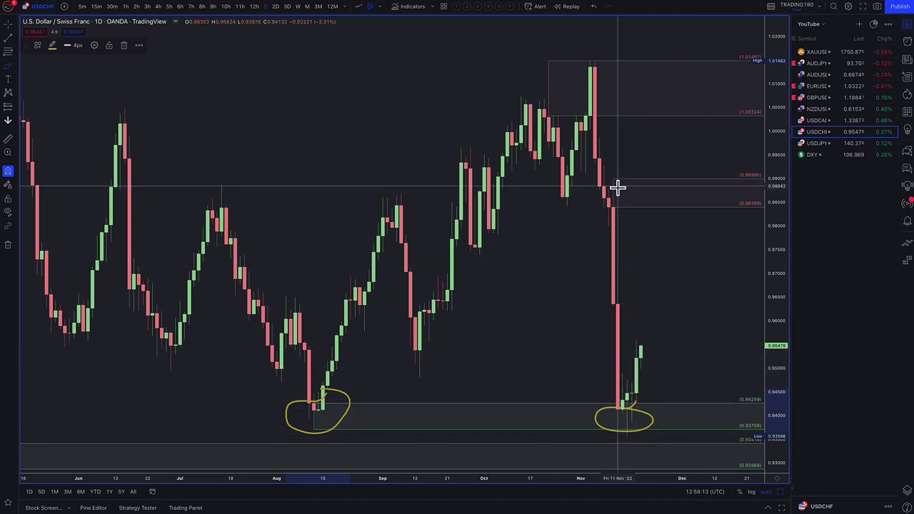
Step: Brush a downward arrow along the November fall from the 0.98399–0.98995 supply zone, and measure that price drop
mouse_move(626, 205)
mouse_down()
mouse_move(639, 364)
mouse_move(625, 394)
mouse_up()
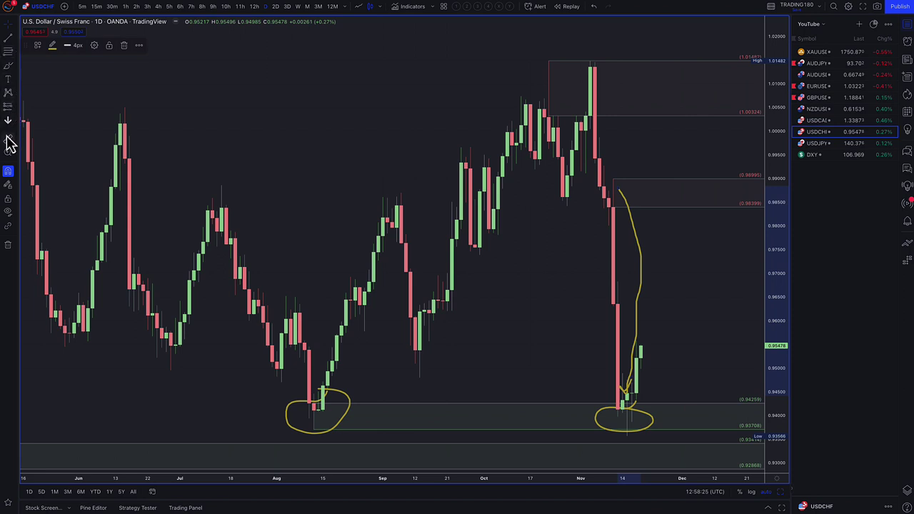
shift+click(615, 183)
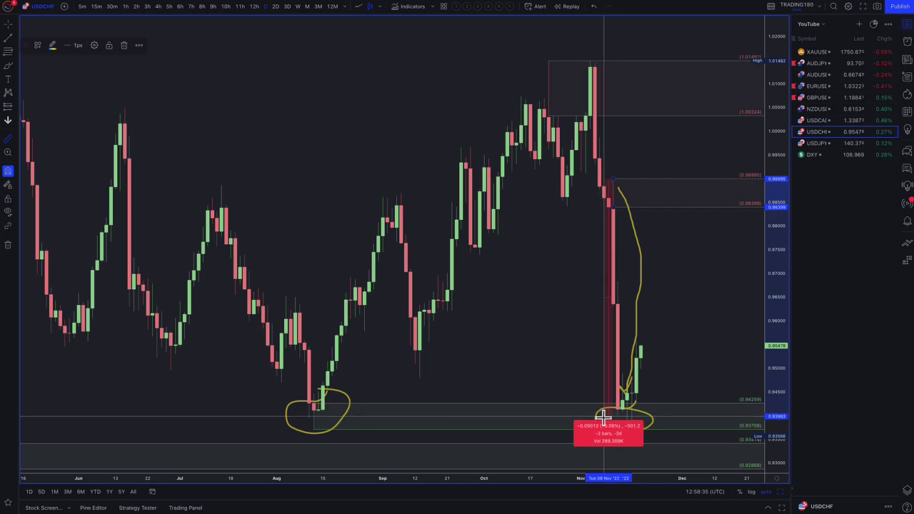
key(Escape)
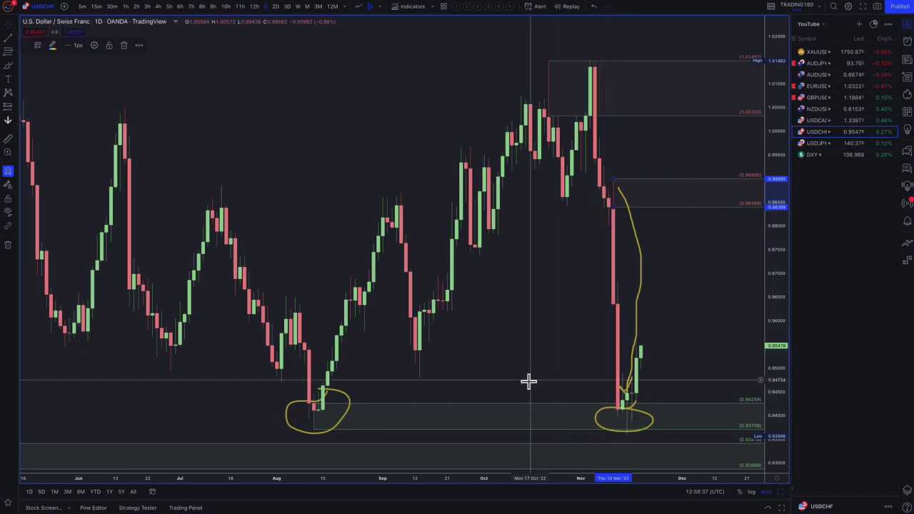
scroll(529, 381, down, 3)
scroll(557, 379, up, 1)
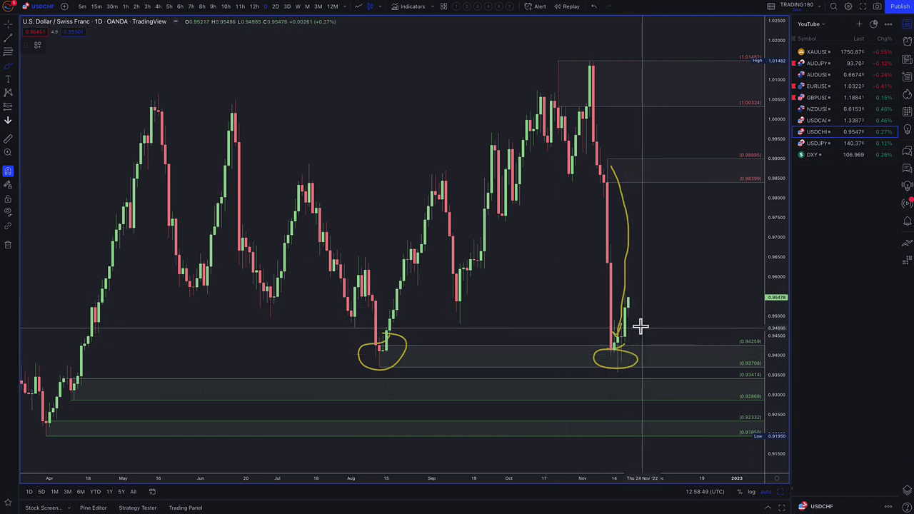
Step: Brush a drop into the 0.93708–0.94259 demand zone with an upward arrow, and a rise into the 0.98399–0.98995 supply zone with a downward arrow
mouse_move(630, 299)
mouse_down()
mouse_move(650, 363)
mouse_move(687, 316)
mouse_up()
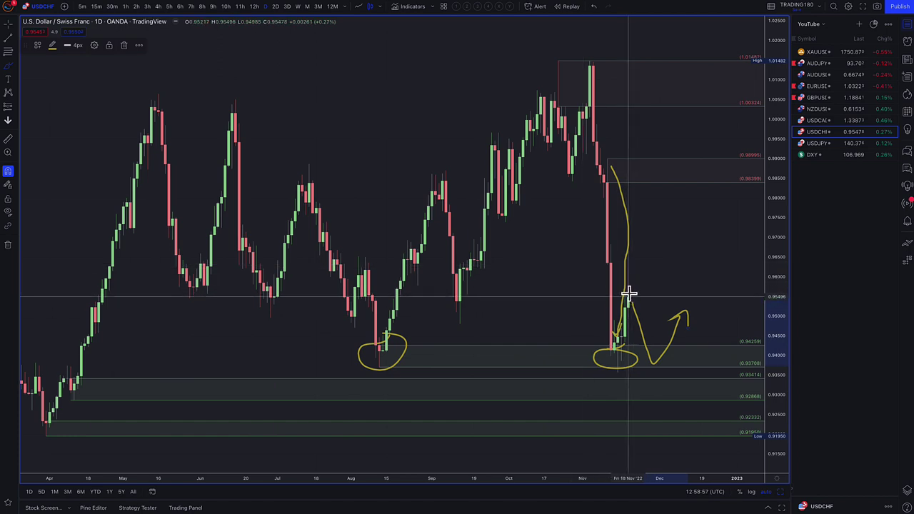
mouse_move(628, 295)
mouse_down()
mouse_move(657, 198)
mouse_move(679, 176)
mouse_move(714, 247)
mouse_up()
Step: Brush a drop into the 0.91950–0.92332 demand zone, rebounding between two horizontal lines at the latest candle with a circled turn and downward arrow
drag(626, 303, 674, 429)
drag(625, 312, 690, 312)
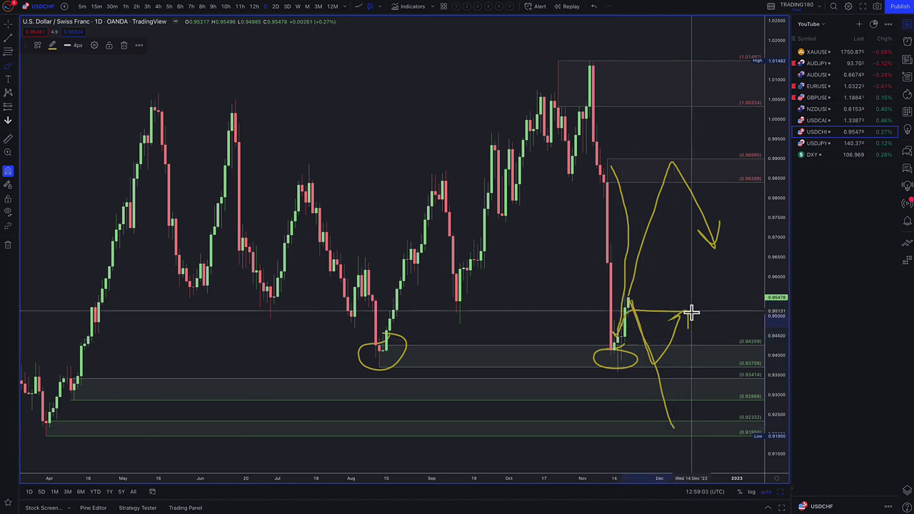
drag(625, 292, 707, 291)
mouse_move(669, 429)
mouse_down()
mouse_move(707, 295)
mouse_move(719, 343)
mouse_move(734, 348)
mouse_up()
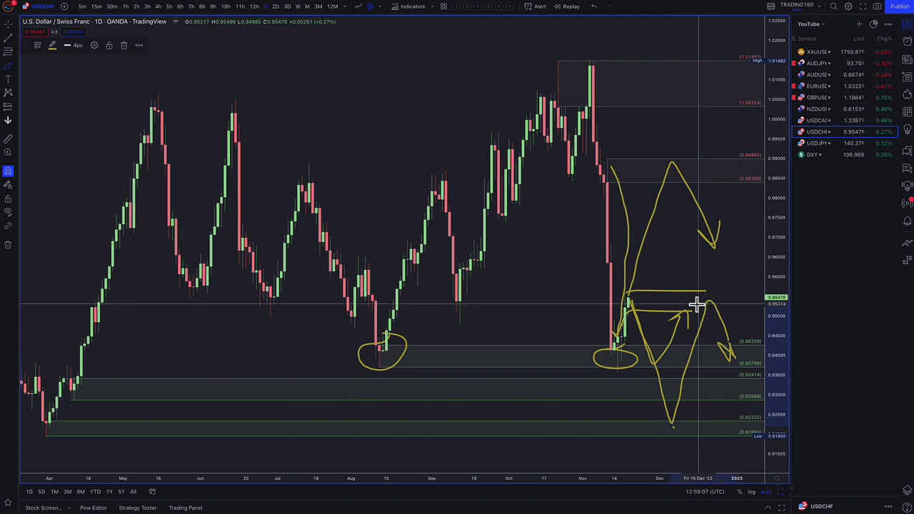
mouse_move(714, 304)
mouse_down()
mouse_move(695, 298)
mouse_move(711, 295)
mouse_up()
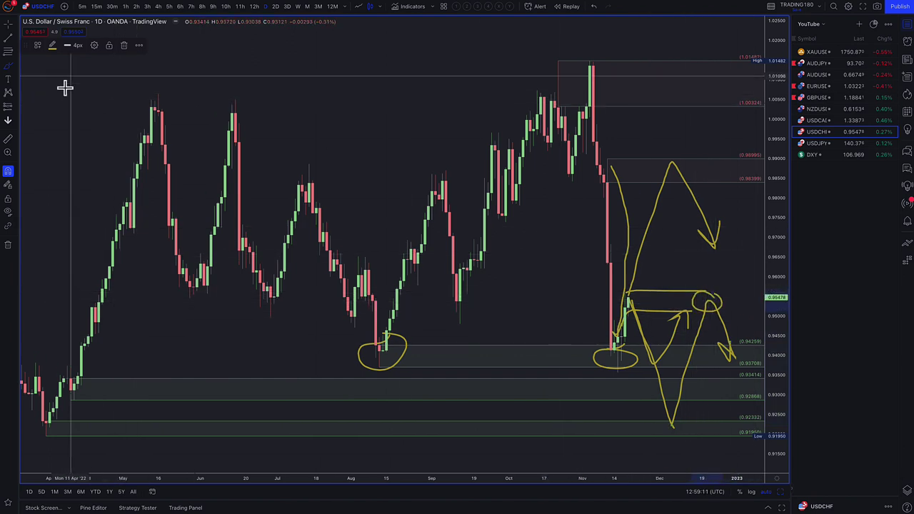
Step: On the USDCAD chart, circle the September and November candles at the 1.32273–1.32618 demand zone, and brush an upward arrow along the latest rise
click(821, 122)
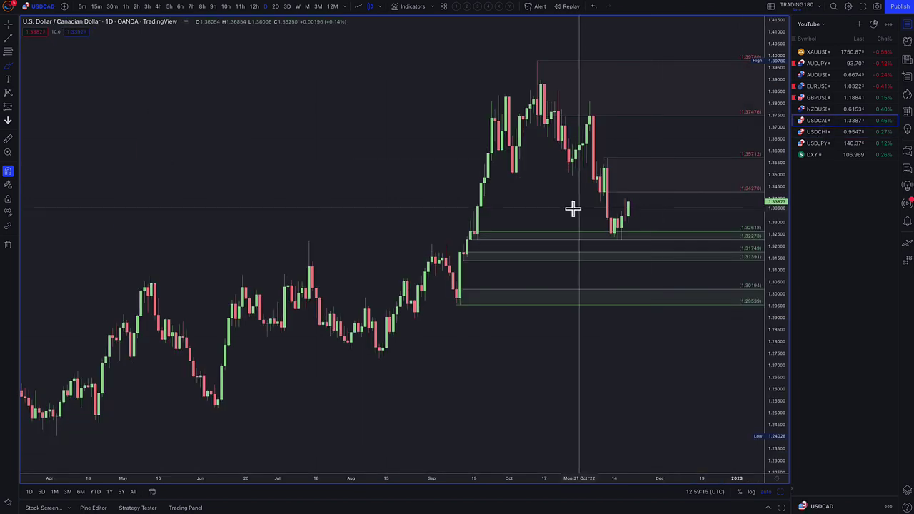
scroll(573, 208, up, 5)
mouse_move(363, 275)
mouse_down()
mouse_move(338, 272)
mouse_move(361, 271)
mouse_up()
mouse_move(608, 275)
mouse_down()
mouse_move(571, 279)
mouse_move(610, 262)
mouse_move(610, 241)
mouse_move(628, 228)
mouse_move(632, 242)
mouse_up()
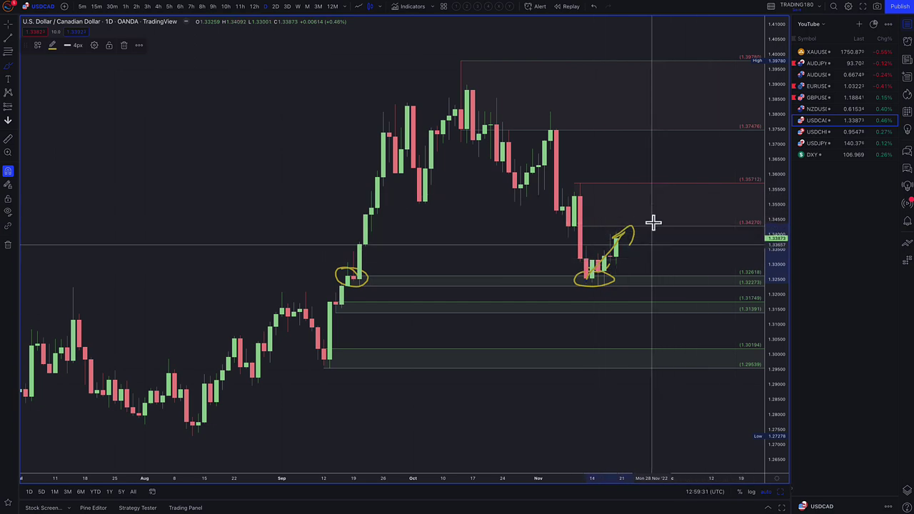
Step: Brush a drop into the 1.32273–1.32618 demand zone and an upward arrow, both turning points circled there and in the 1.31391–1.31749 zone
mouse_move(623, 239)
mouse_down()
mouse_move(653, 282)
mouse_move(689, 243)
mouse_up()
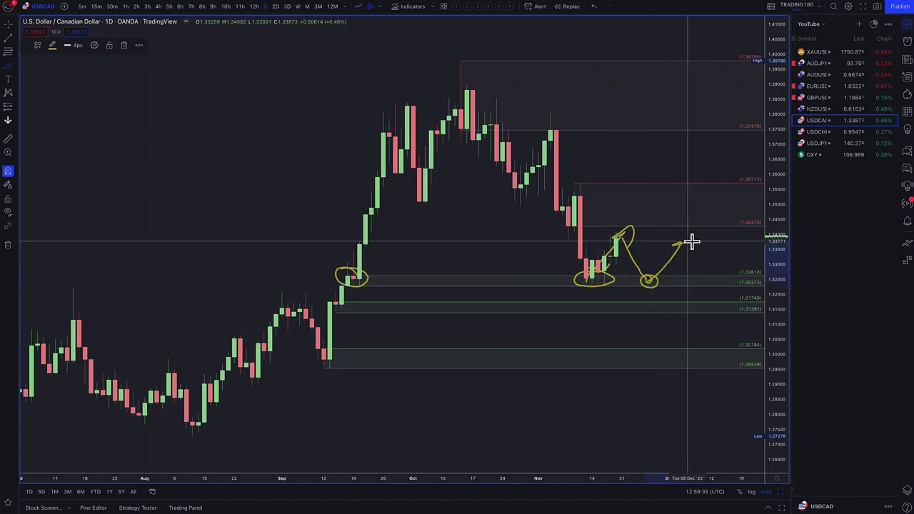
mouse_move(659, 304)
mouse_down()
mouse_move(667, 315)
mouse_move(659, 310)
mouse_move(680, 295)
mouse_up()
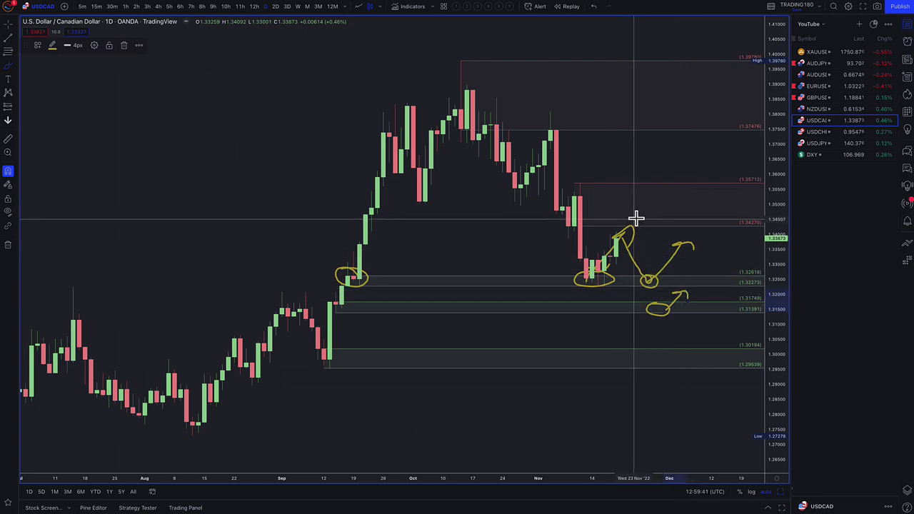
Step: Circle a turning point inside the 1.34270–1.35712 supply zone and brush a downward arrow from it
mouse_move(647, 196)
mouse_down()
mouse_move(641, 212)
mouse_move(644, 185)
mouse_up()
drag(667, 217, 690, 237)
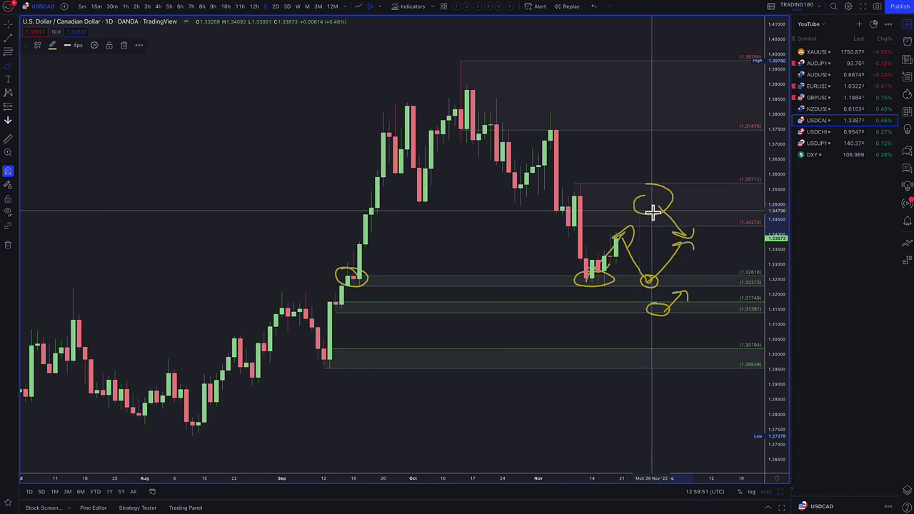
scroll(421, 257, up, 3)
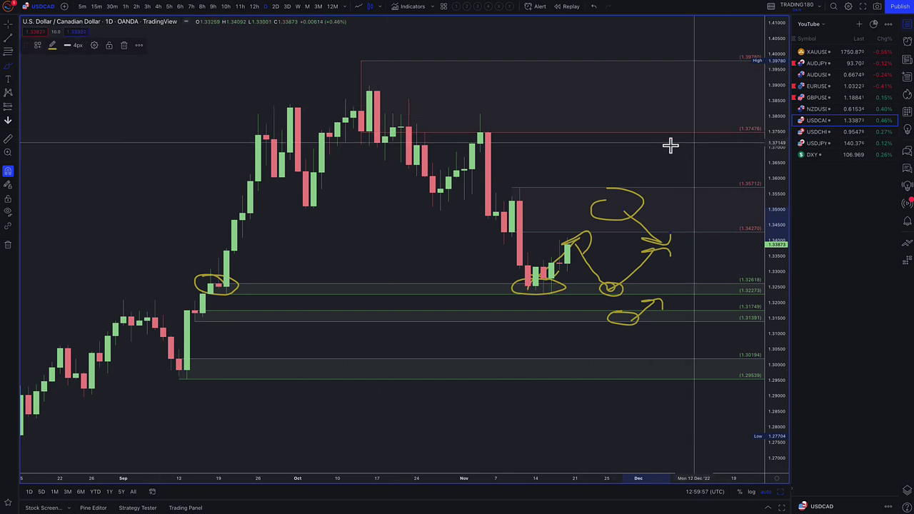
Step: Open the NZDUSD chart, and on Trading Economics read the Week Ahead article, highlighting the RBNZ's expected 75bps cash rate rise
click(818, 110)
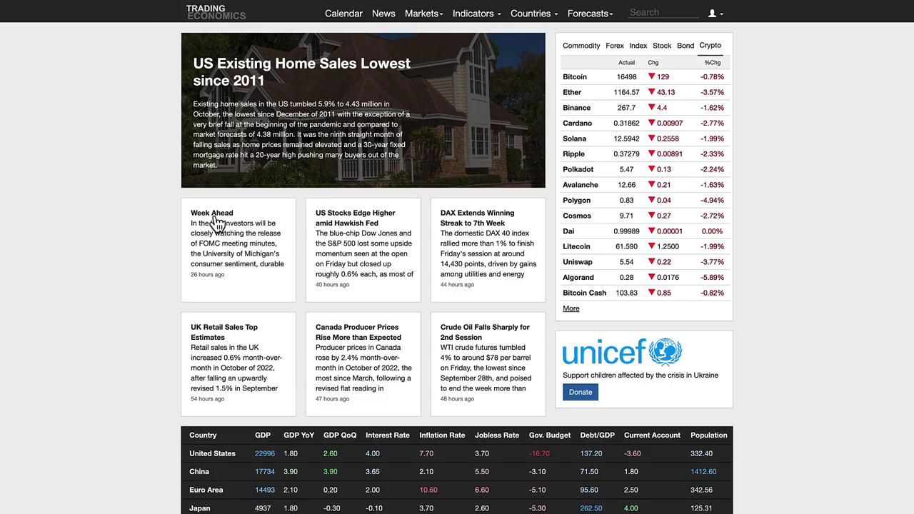
scroll(360, 371, down, 2)
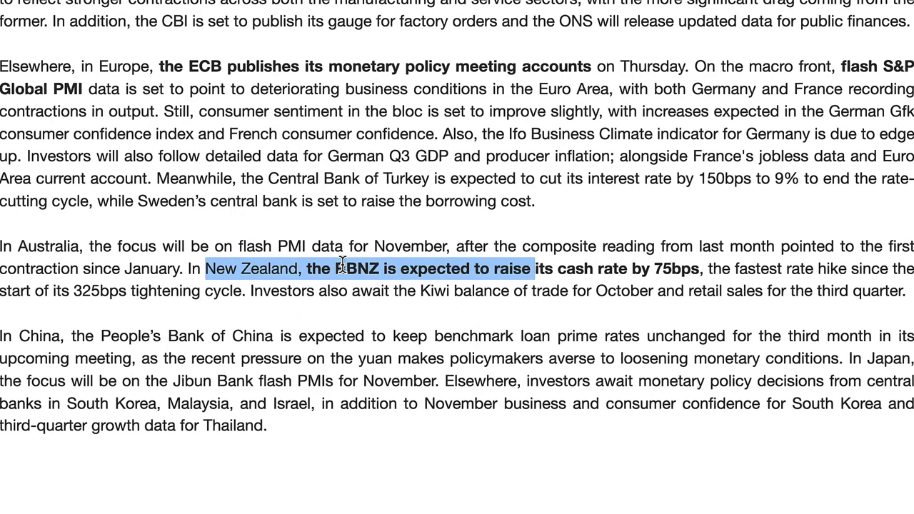
click(342, 265)
drag(352, 273, 502, 269)
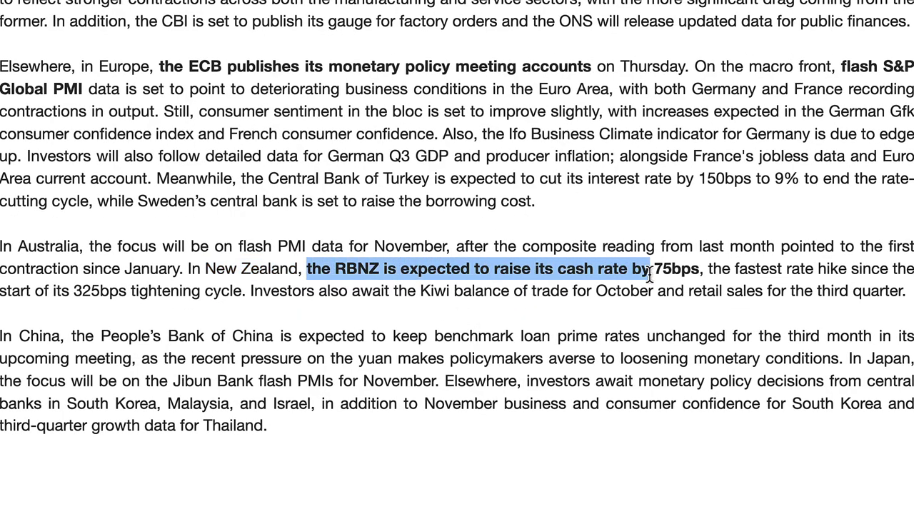
drag(710, 274, 906, 280)
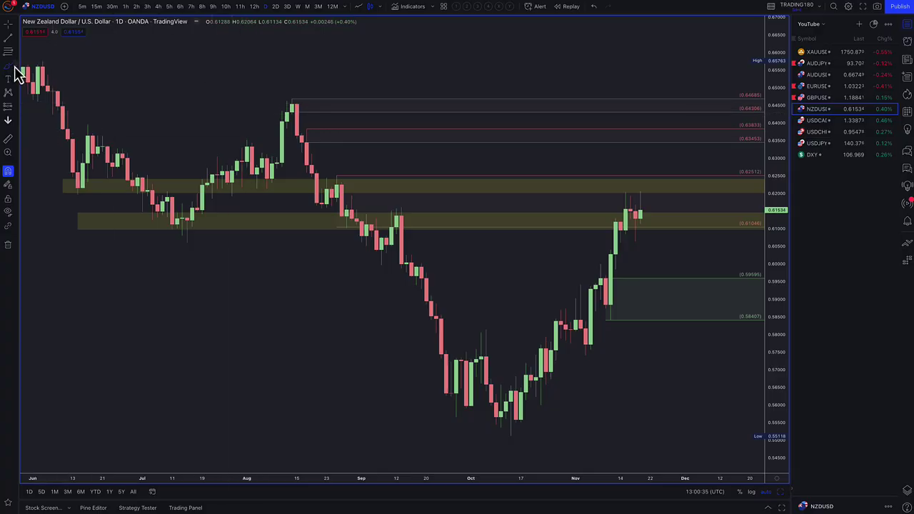
Step: On the TradingView NZDUSD chart, circle the latest candles with the Brush and draw a drop into the 0.58407–0.59595 demand zone with an upward arrow
click(14, 68)
click(57, 68)
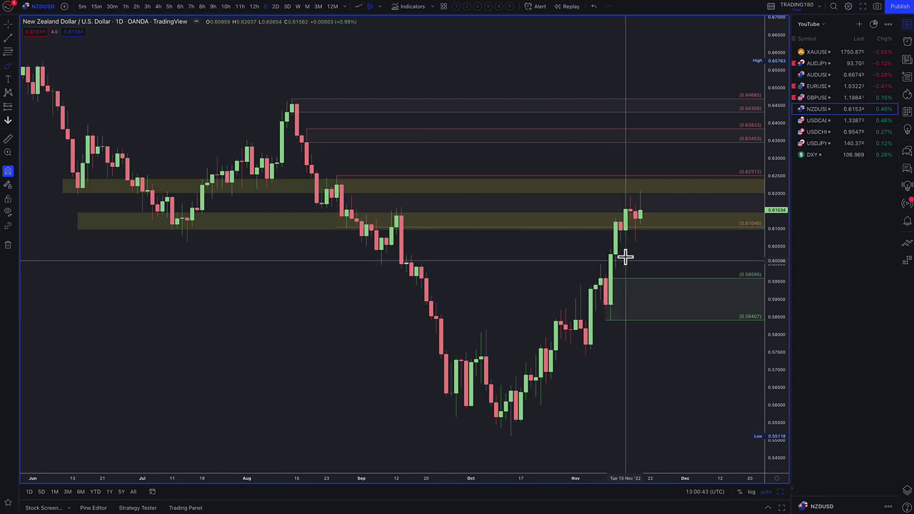
mouse_move(641, 194)
mouse_down()
mouse_move(613, 217)
mouse_move(642, 194)
mouse_up()
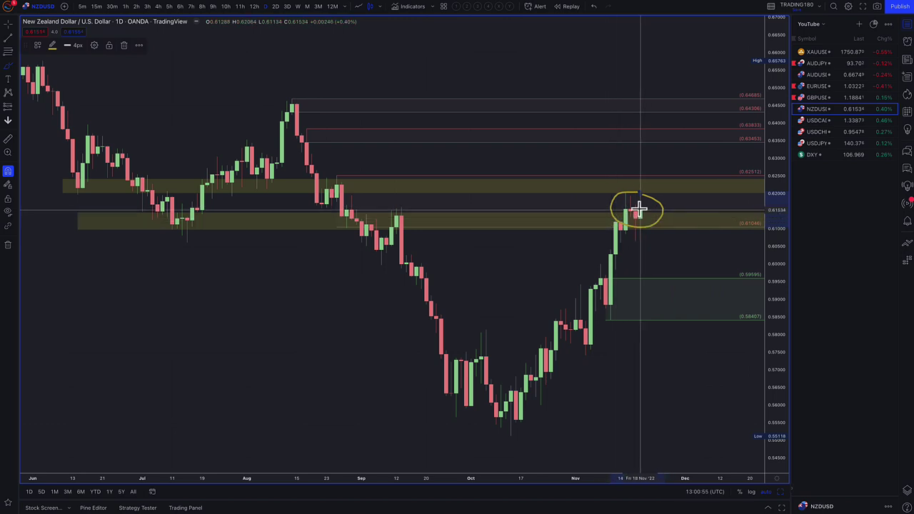
mouse_move(643, 227)
mouse_down()
mouse_move(674, 279)
mouse_move(708, 263)
mouse_move(728, 238)
mouse_move(730, 254)
mouse_up()
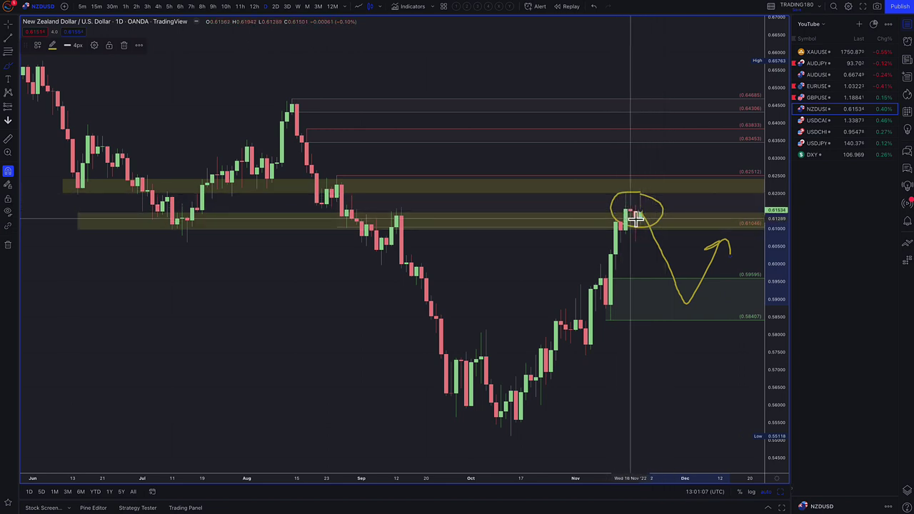
Step: Brush two parallel upward arrows above the July and August candles on the NZDUSD chart
mouse_move(178, 100)
mouse_down()
mouse_move(219, 55)
mouse_move(233, 74)
mouse_up()
mouse_move(227, 105)
mouse_down()
mouse_move(261, 55)
mouse_move(283, 63)
mouse_up()
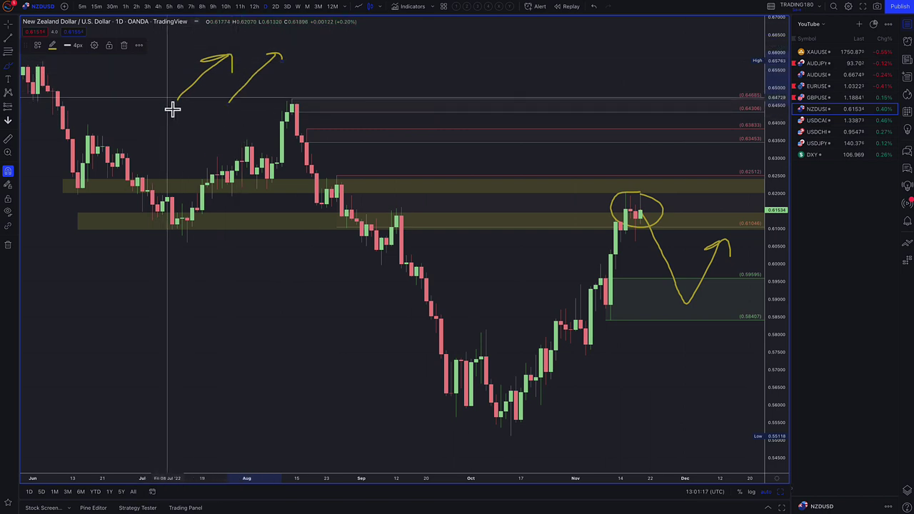
Step: Switch to the slide presentation and advance from the Forecasting Forex Trends slide to the Trading180 Mentorship slide
click(161, 1)
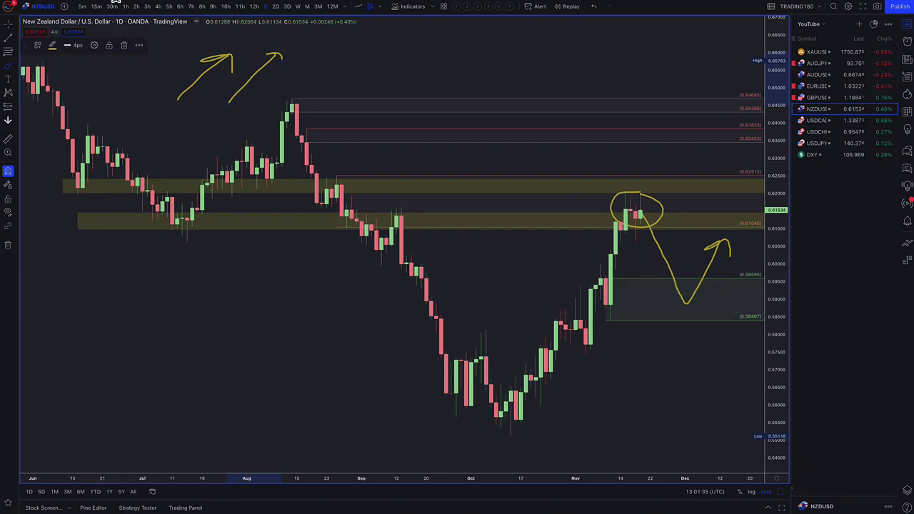
click(136, 6)
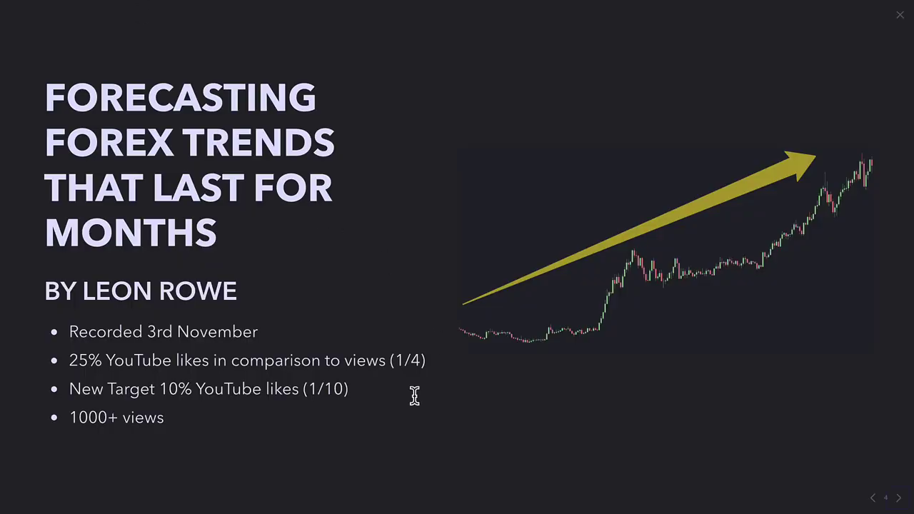
key(Right)
key(Right)
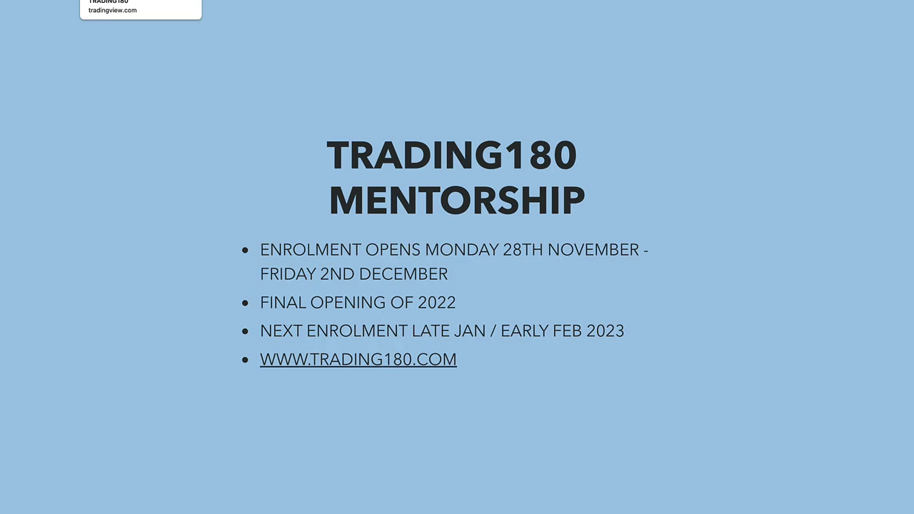
Step: Switch back to the TradingView NZDUSD chart and handwrite an underlined Covid Zero below the July and August candles with the Brush
click(140, 4)
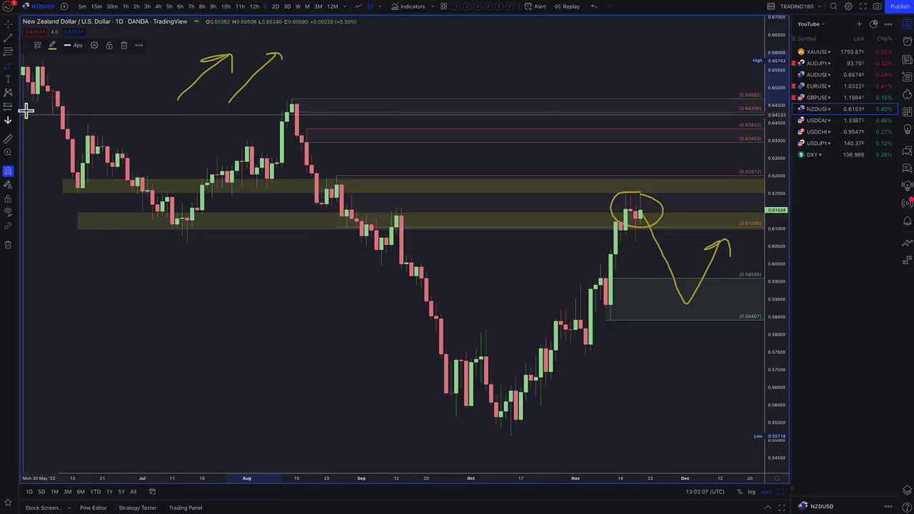
click(10, 75)
click(38, 67)
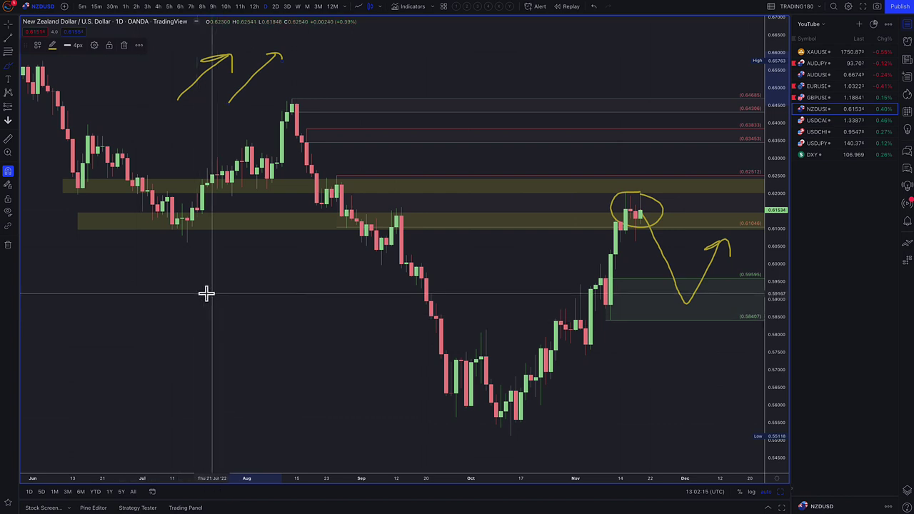
mouse_move(153, 285)
mouse_down()
mouse_move(157, 322)
mouse_move(186, 300)
mouse_move(208, 307)
mouse_move(224, 292)
mouse_move(255, 300)
mouse_move(291, 272)
mouse_move(295, 301)
mouse_move(357, 283)
mouse_up()
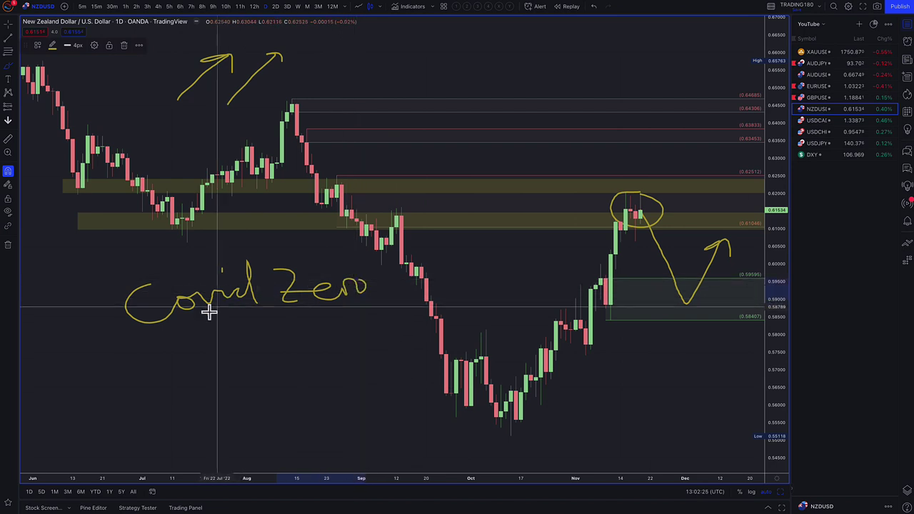
drag(128, 347, 380, 316)
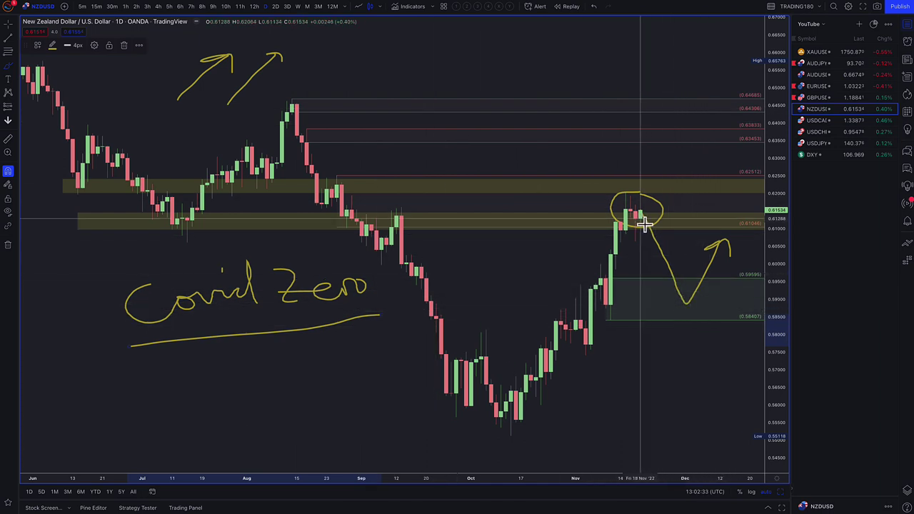
Step: Circle the projected turning point inside the 0.58407–0.59595 demand zone on the NZDUSD chart
drag(679, 294, 682, 293)
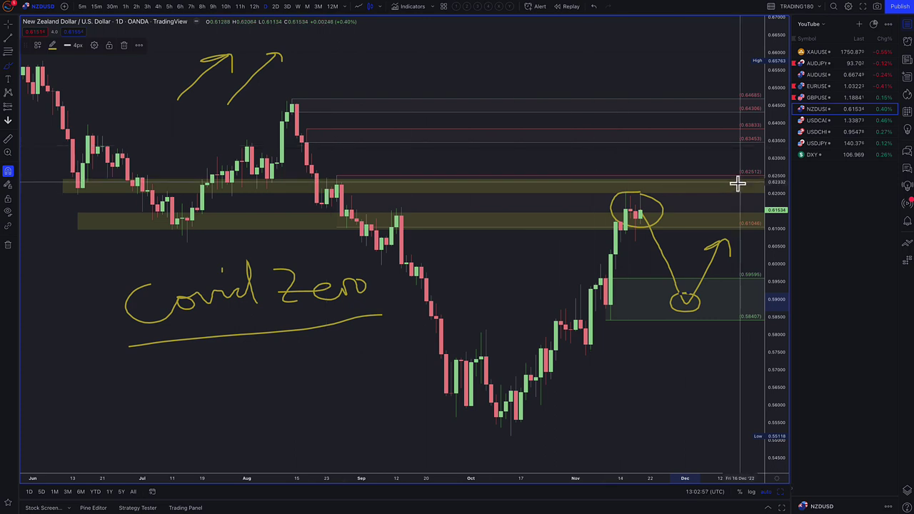
scroll(667, 244, down, 4)
scroll(667, 245, up, 2)
scroll(667, 244, down, 2)
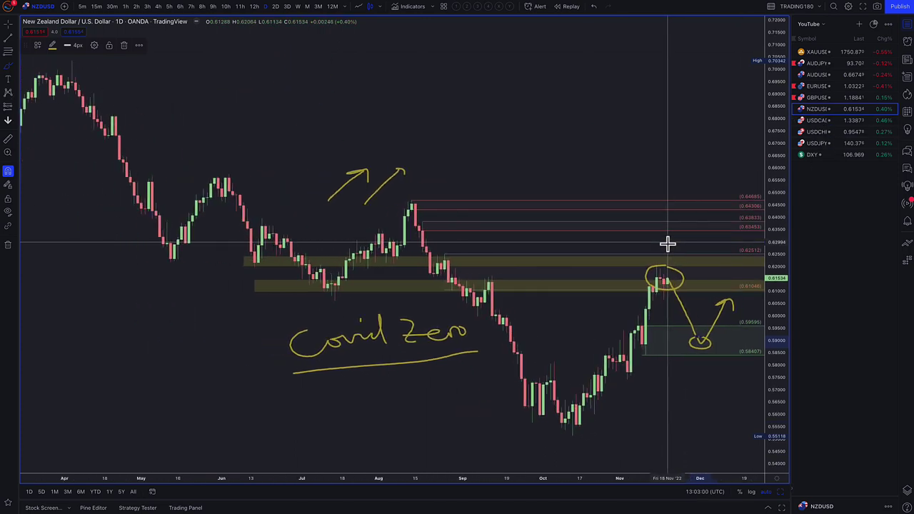
Step: Open the GBPUSD daily chart and circle the latest candles around the 1.17940–1.19015 supply zone with the Brush
click(822, 100)
scroll(572, 297, down, 4)
scroll(573, 297, up, 5)
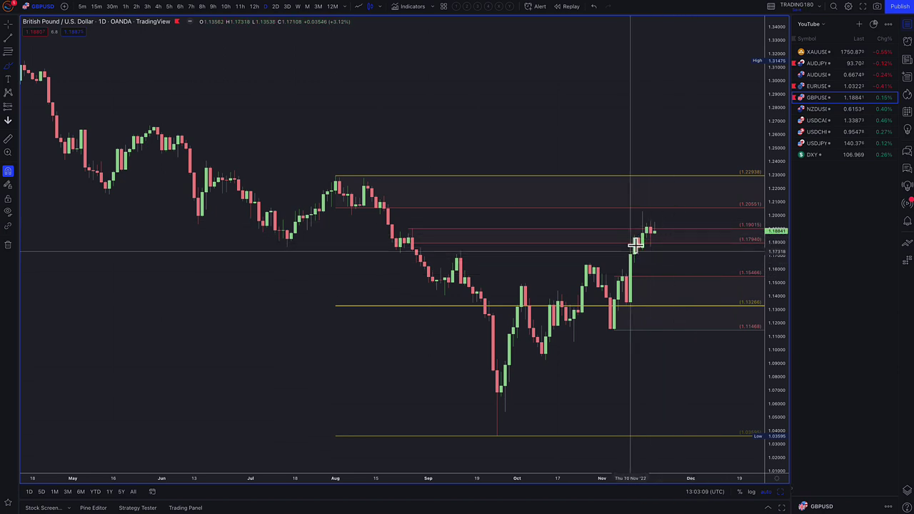
scroll(542, 204, up, 1)
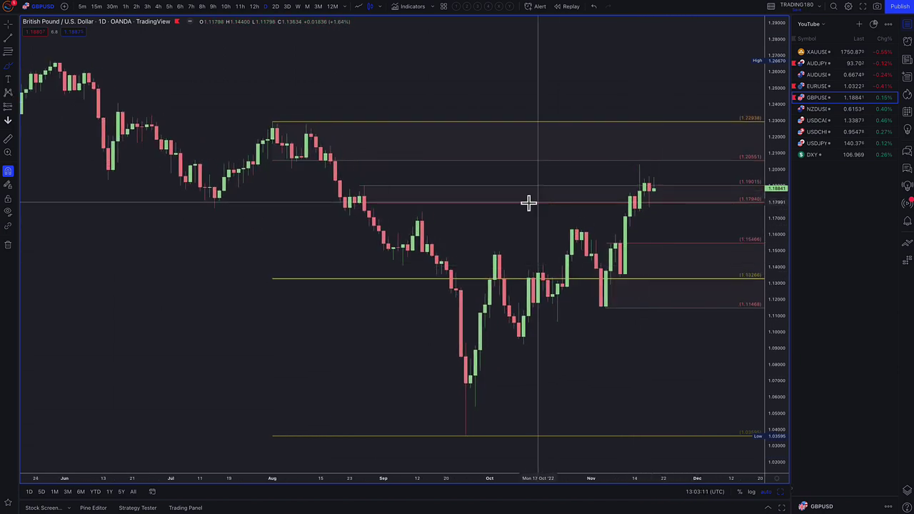
click(13, 68)
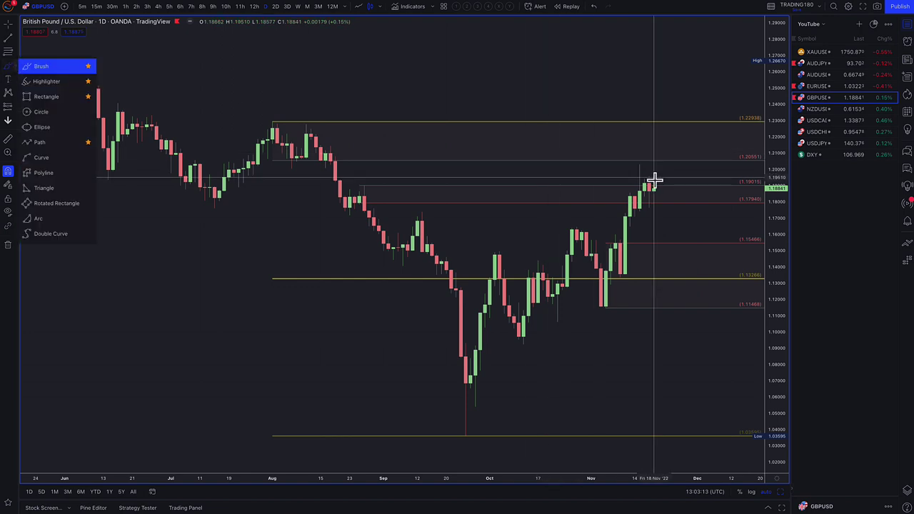
drag(655, 172, 650, 174)
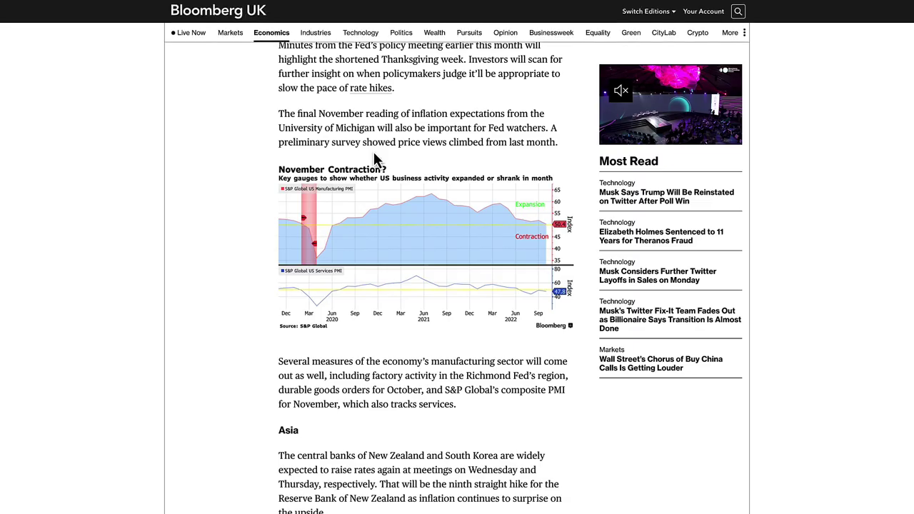
Step: Switch to the Bloomberg economics article and review the sections on the Fed and other central-bank decisions
scroll(374, 151, up, 5)
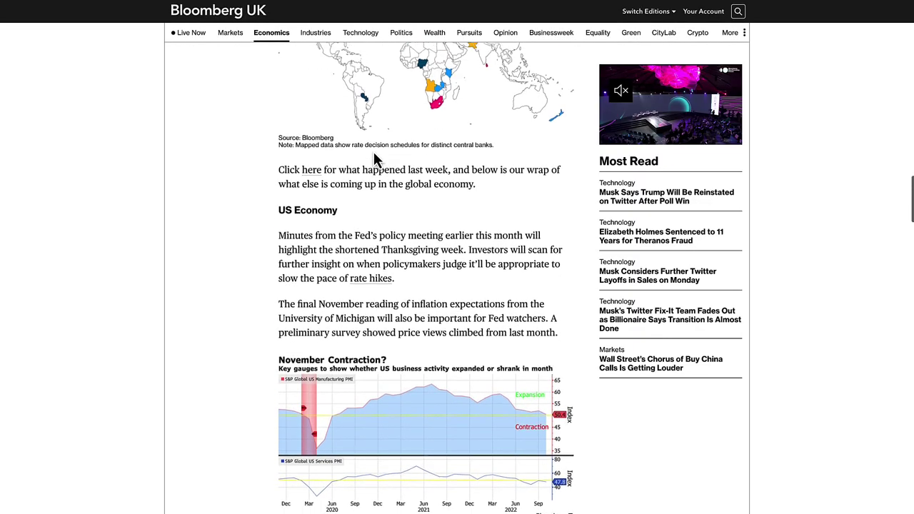
scroll(374, 151, up, 6)
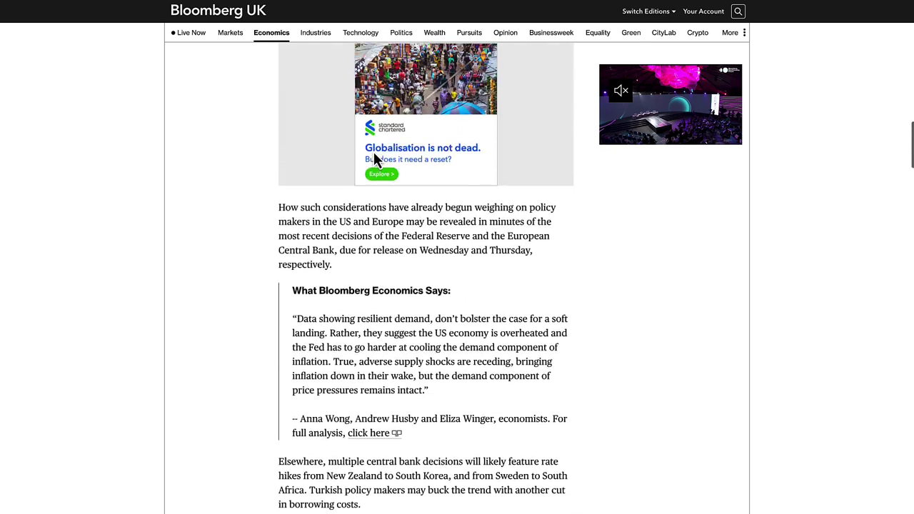
scroll(373, 152, down, 5)
scroll(374, 151, down, 3)
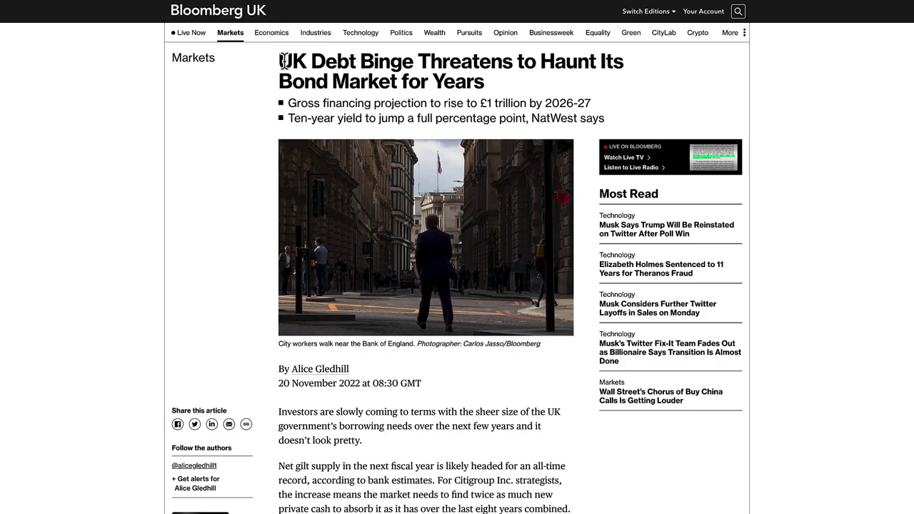
Step: Read the UK Debt Binge article, highlighting its headline, bullet points and opening paragraph on government borrowing needs
drag(281, 60, 592, 116)
scroll(340, 284, down, 2)
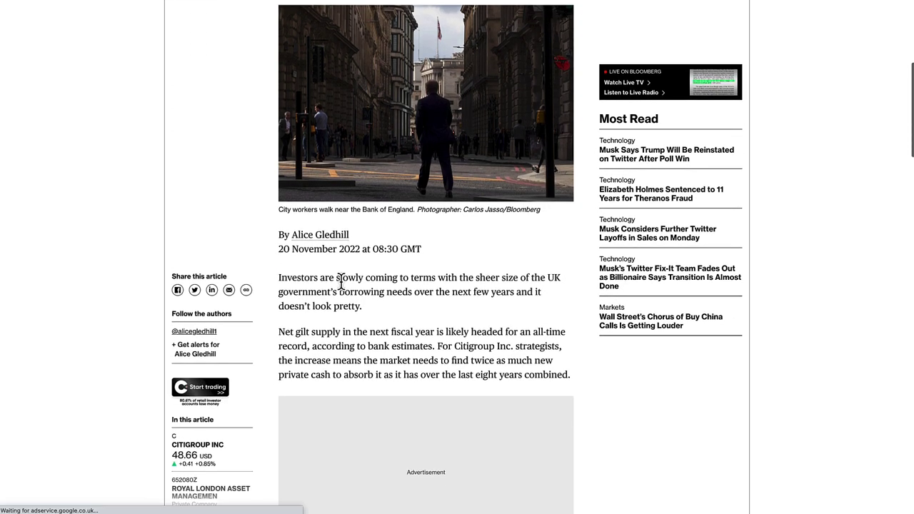
drag(335, 281, 353, 323)
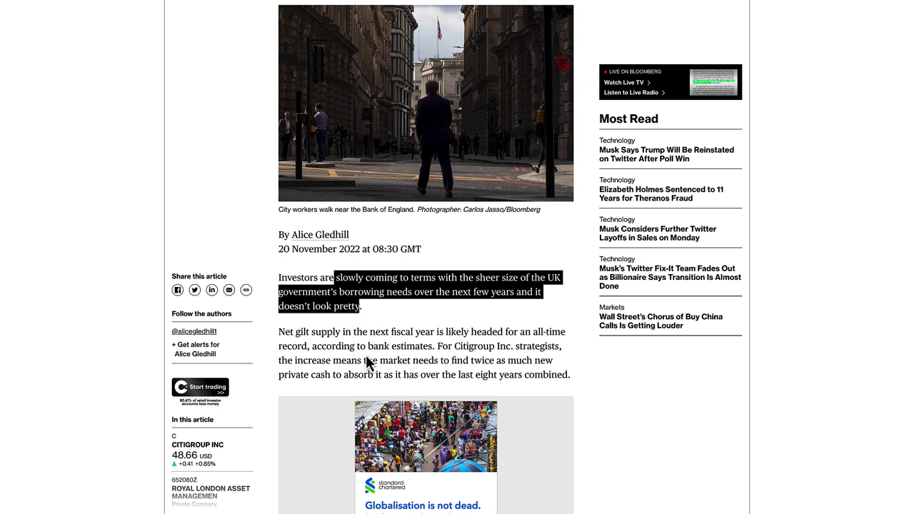
scroll(368, 359, up, 3)
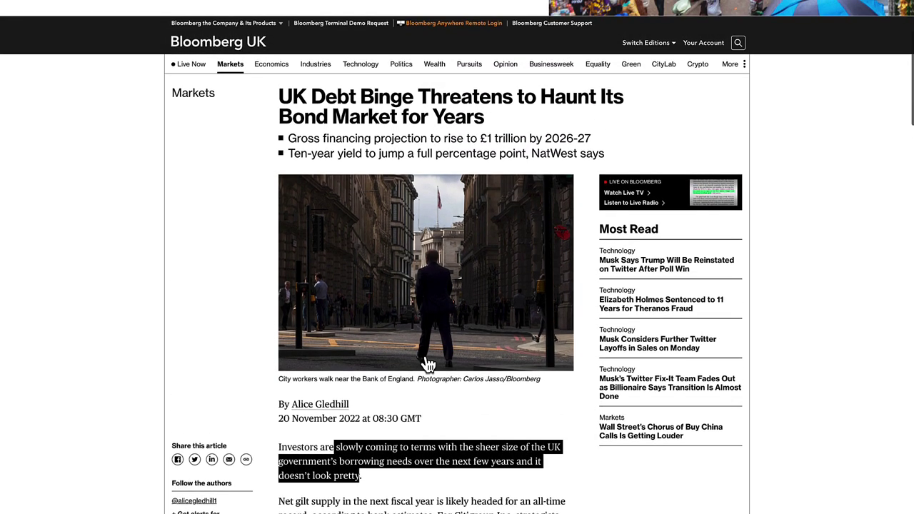
mouse_move(427, 365)
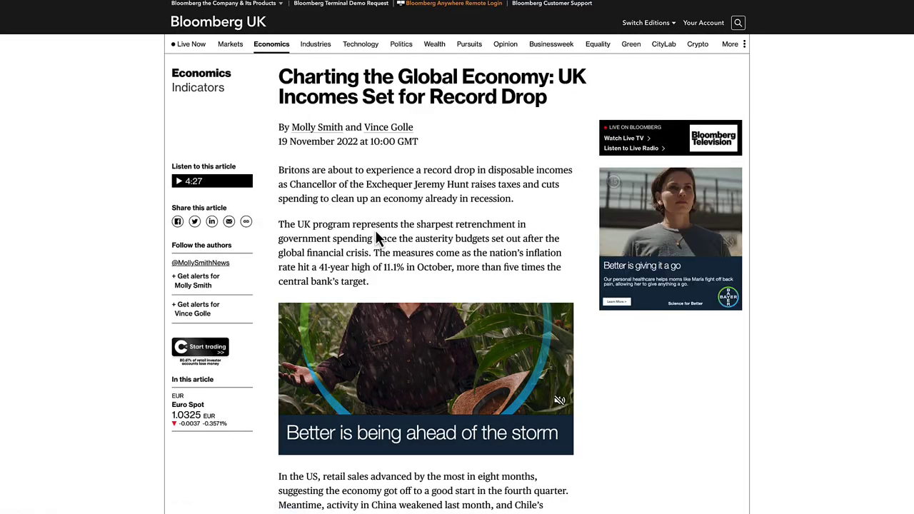
Step: Highlight the headline and first two paragraphs of the UK incomes article while reading, and return to the TradingView GBPUSD chart
scroll(375, 230, down, 1)
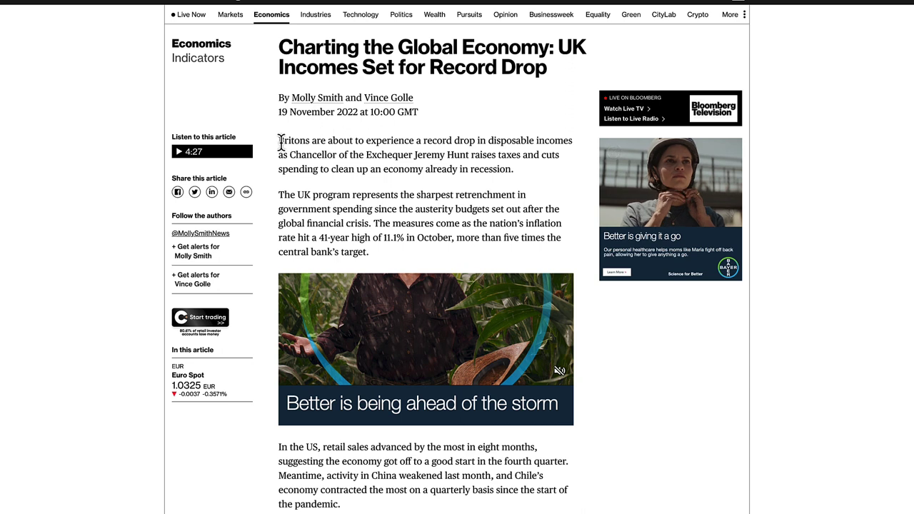
drag(323, 52, 546, 77)
drag(284, 141, 358, 169)
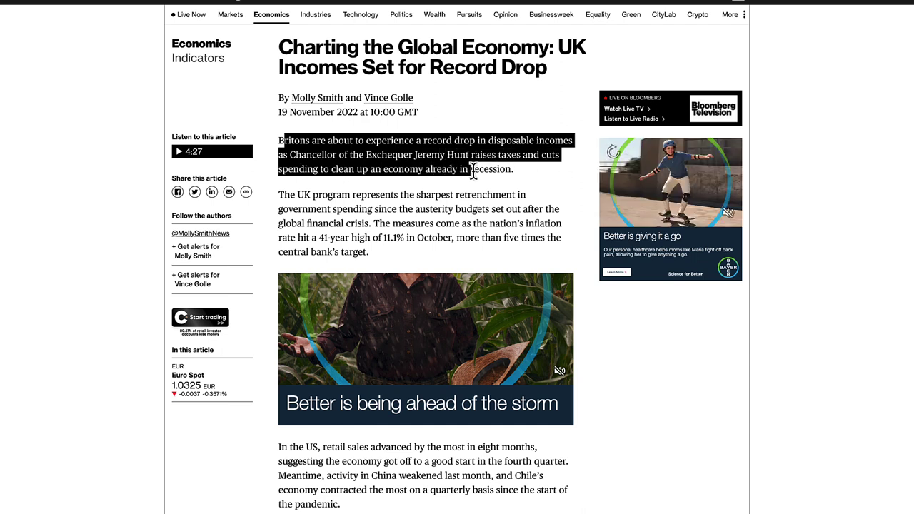
drag(279, 203, 309, 210)
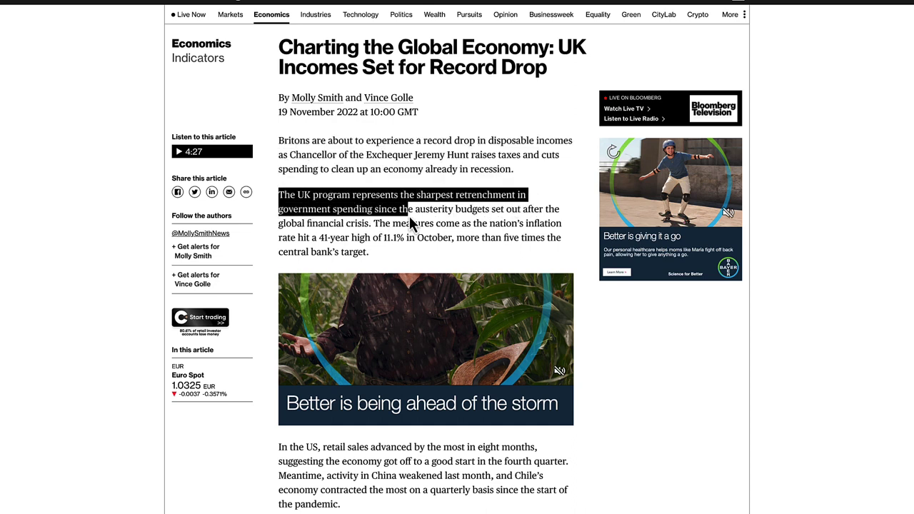
drag(535, 223, 375, 226)
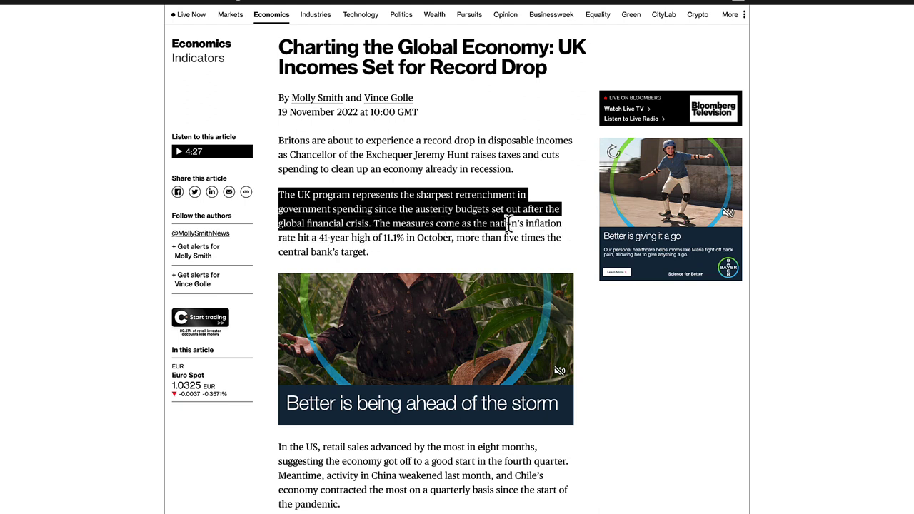
drag(457, 238, 309, 242)
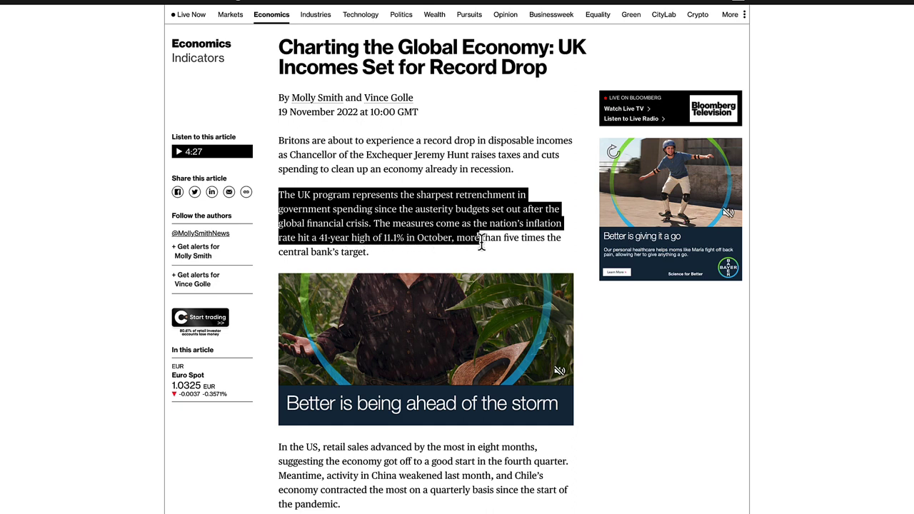
drag(556, 250, 367, 250)
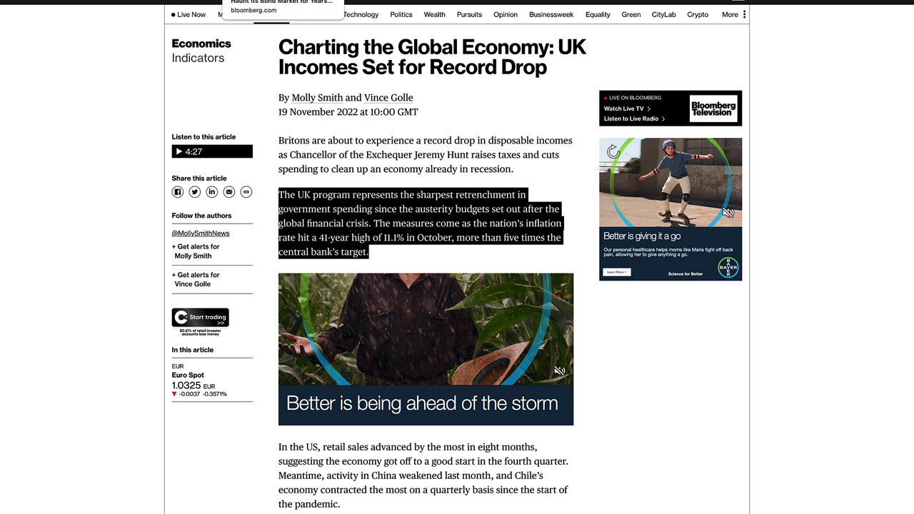
click(121, 0)
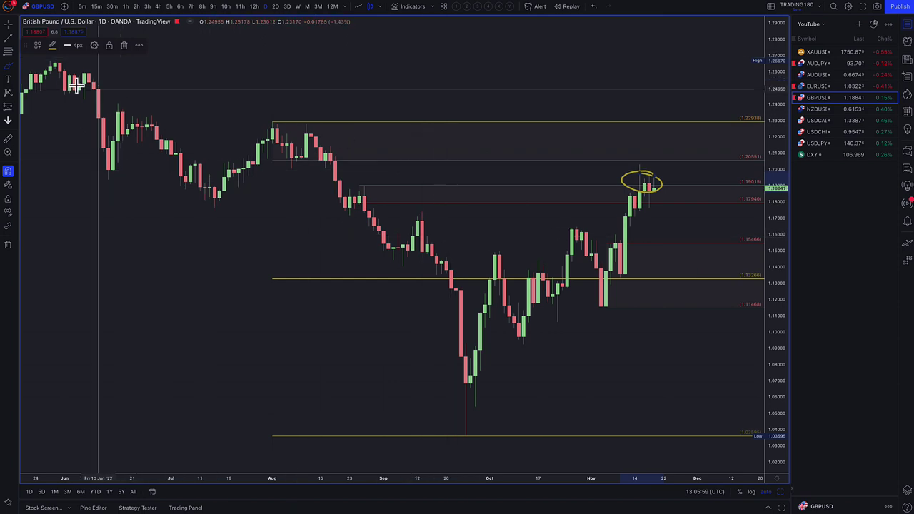
Step: Brush a projected GBPUSD path rising into the 1.20551–1.22938 supply zone and falling to about 1.11, and delete it
click(12, 68)
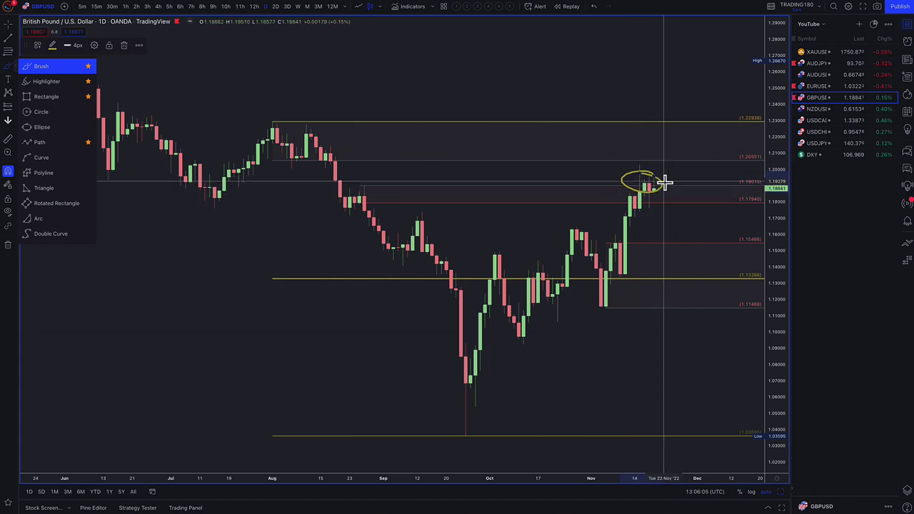
mouse_move(657, 182)
mouse_down()
mouse_move(663, 159)
mouse_move(677, 157)
mouse_up()
mouse_move(685, 191)
mouse_down()
mouse_move(713, 270)
mouse_move(708, 304)
mouse_move(725, 295)
mouse_up()
scroll(629, 172, up, 3)
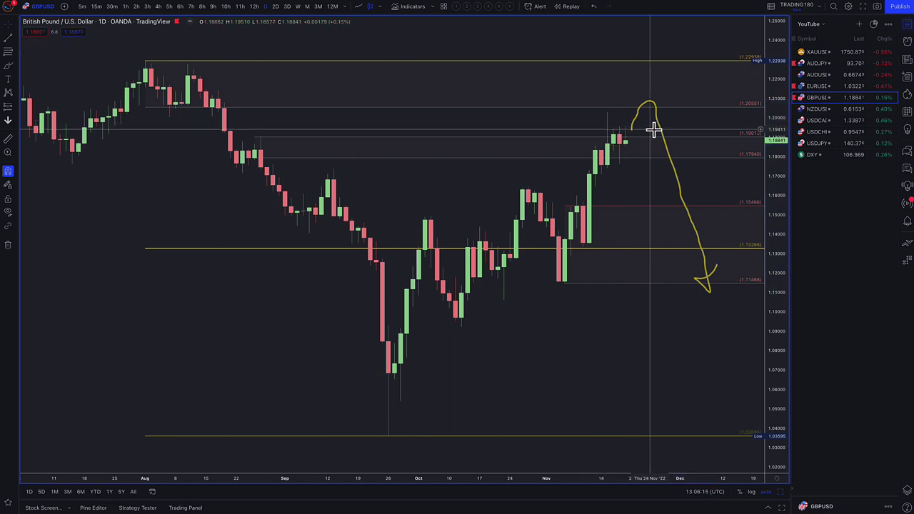
key(Delete)
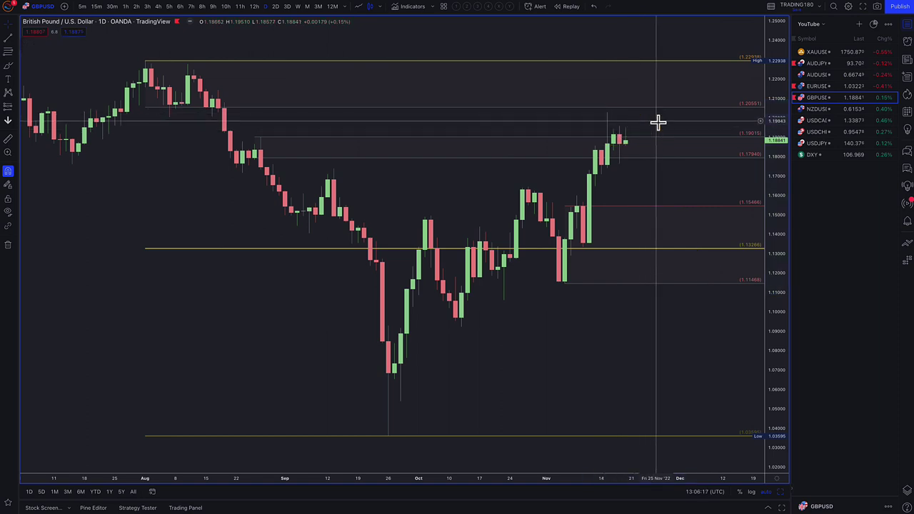
Step: Circle the latest GBPUSD candles, brush a downward arrow to the 1.13266 line and circle a target at about 1.10
click(8, 67)
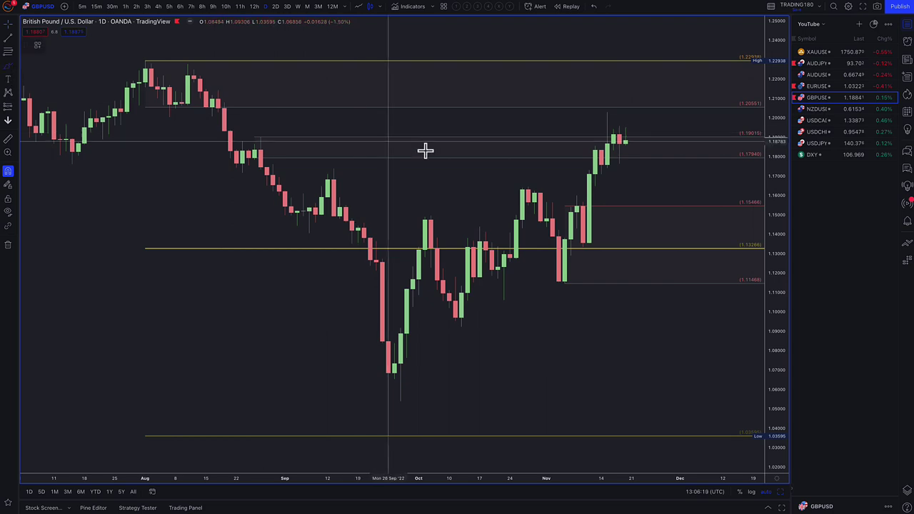
mouse_move(627, 137)
mouse_down()
mouse_move(622, 158)
mouse_move(628, 140)
mouse_move(674, 245)
mouse_move(686, 234)
mouse_up()
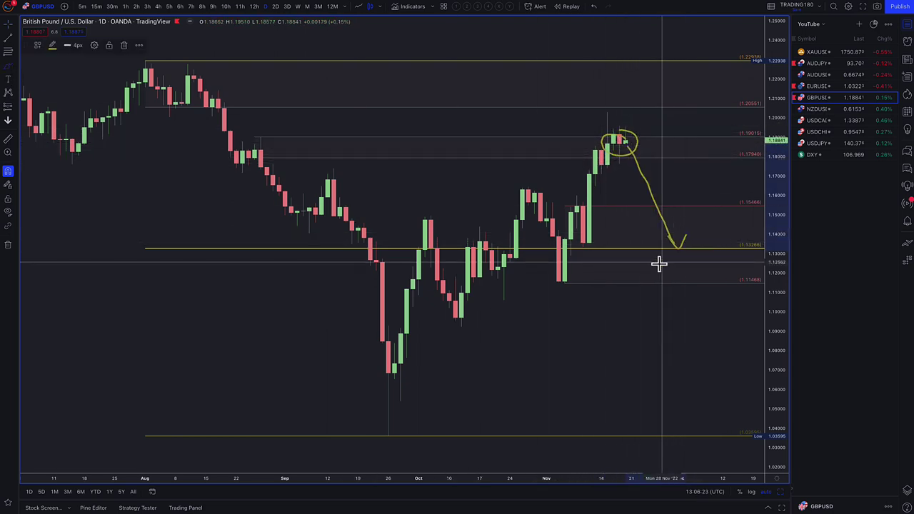
mouse_move(676, 308)
mouse_down()
mouse_move(655, 316)
mouse_move(673, 307)
mouse_up()
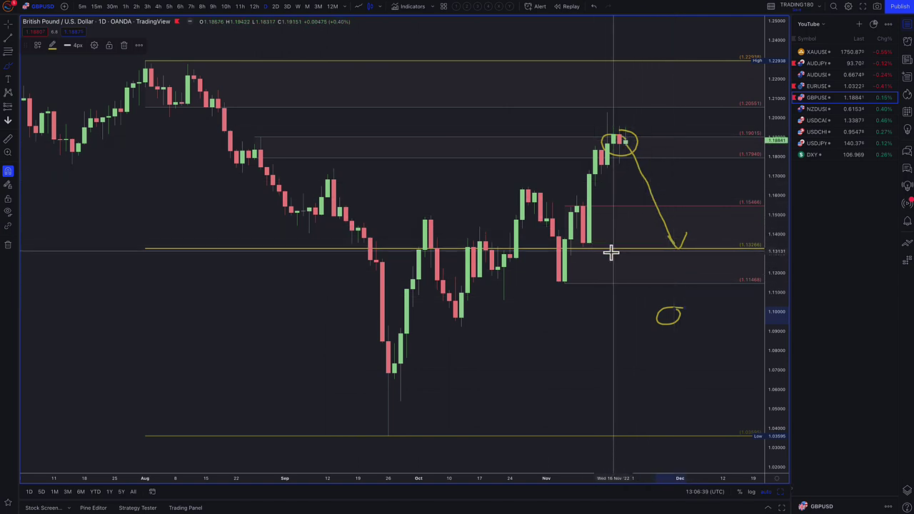
Step: Apply the 2. DEMAND drawing template to the 1.11468–1.15466 zone on the GBPUSD chart
click(562, 276)
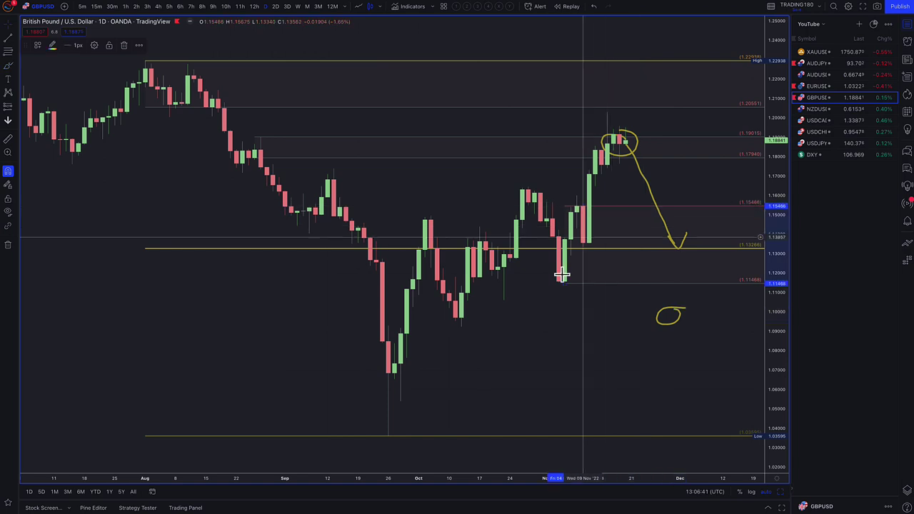
click(38, 46)
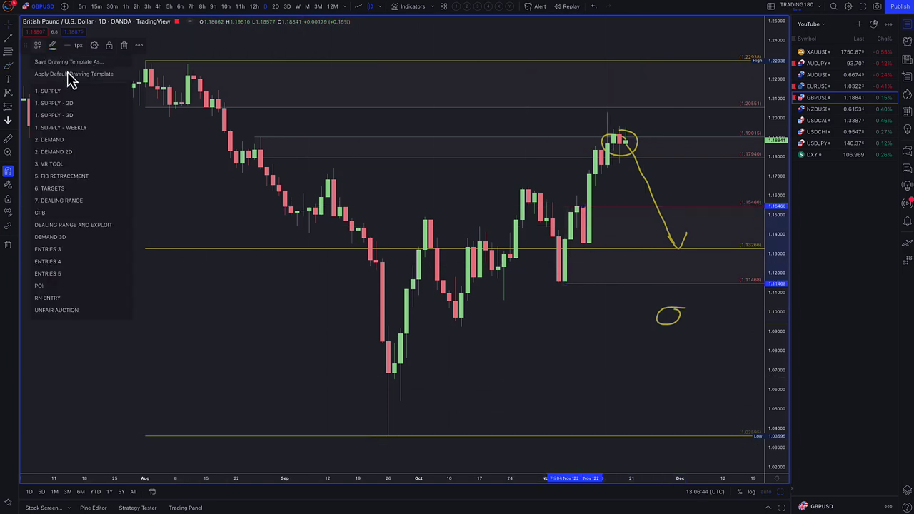
click(69, 141)
right_click(510, 265)
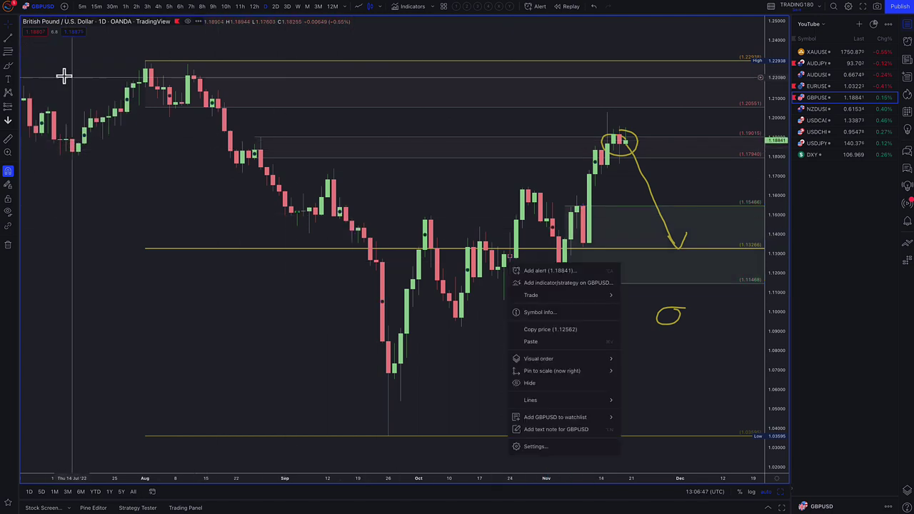
Step: Brush an arrow extension to about 1.10, an alternative zigzag path down to that level, and a question mark above them
click(12, 70)
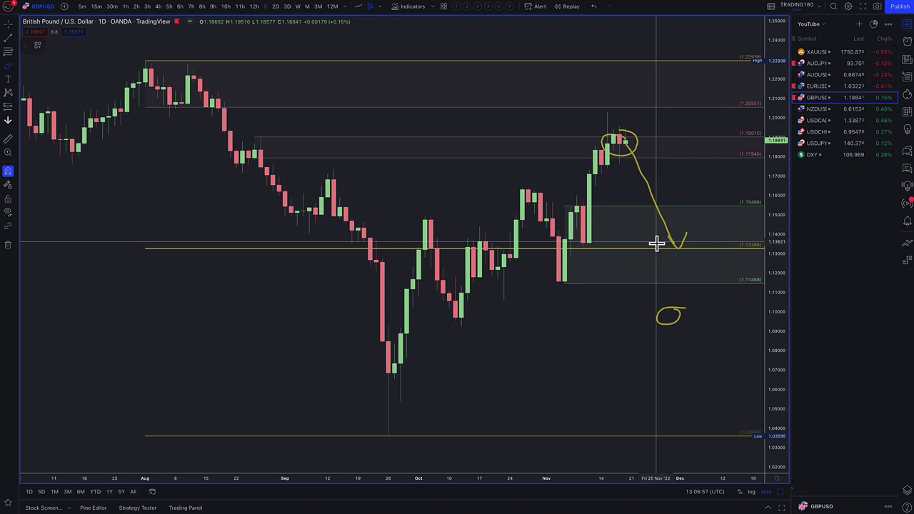
drag(675, 246, 690, 307)
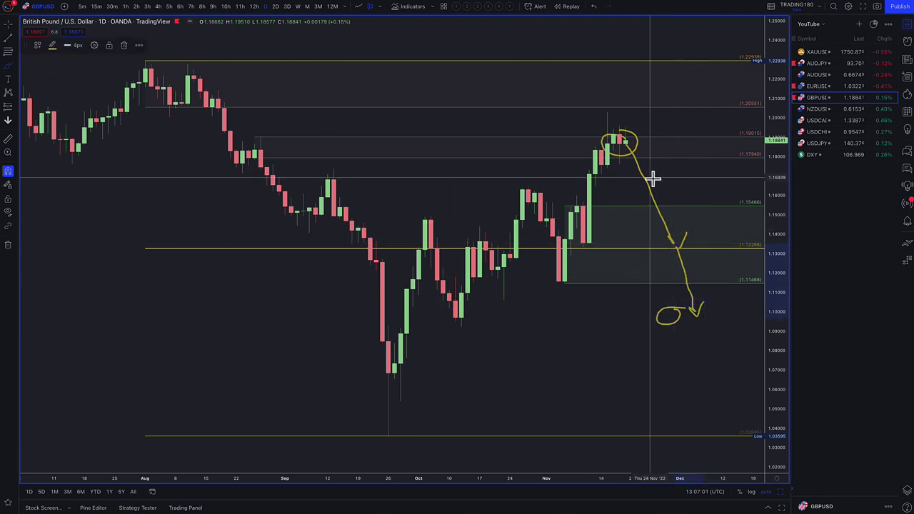
mouse_move(632, 157)
mouse_down()
mouse_move(664, 236)
mouse_move(685, 184)
mouse_move(708, 233)
mouse_move(722, 222)
mouse_move(736, 324)
mouse_up()
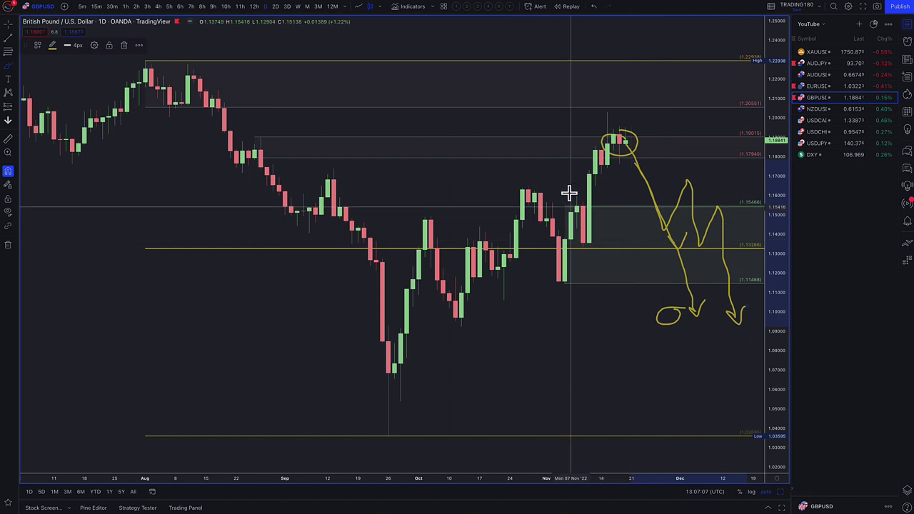
drag(665, 126, 683, 163)
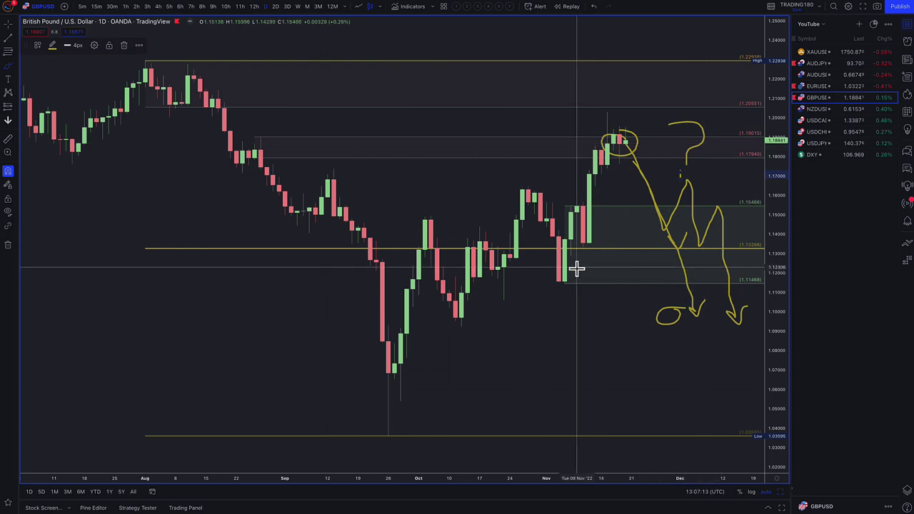
Step: Examine the longer-term GBPUSD price history back to 2021 alongside the marked zones and projected paths
scroll(577, 268, down, 6)
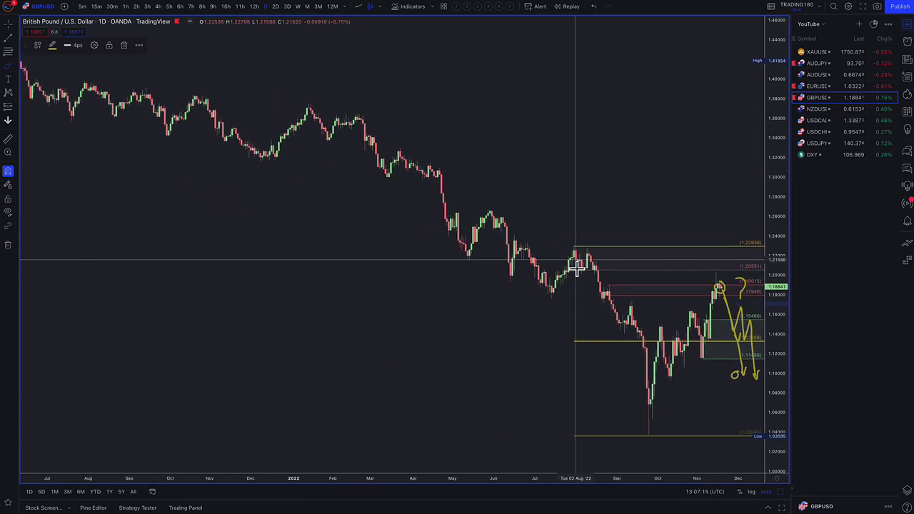
scroll(576, 268, down, 3)
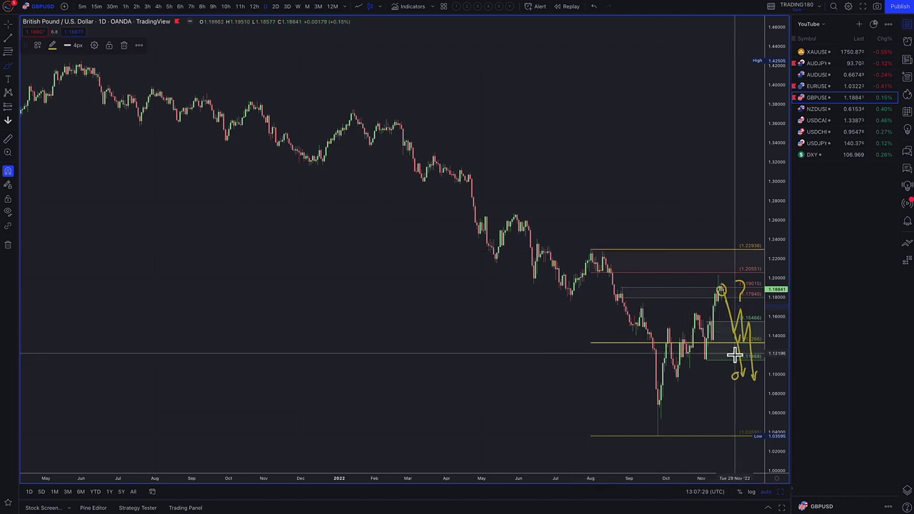
scroll(735, 355, up, 6)
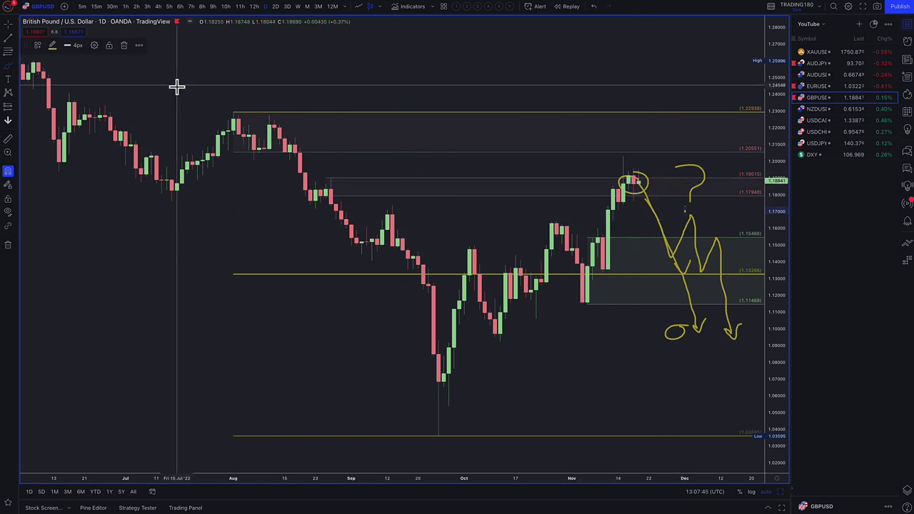
click(9, 68)
click(50, 69)
click(685, 209)
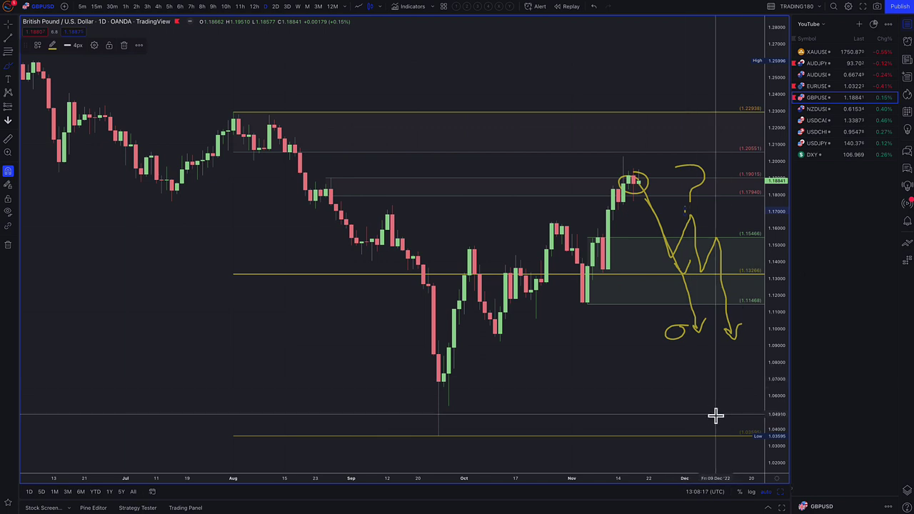
Step: Circle the 1.20551–1.22938 supply zone on the GBPUSD chart and brush a downward arrow from it to about 1.19
drag(698, 165, 704, 177)
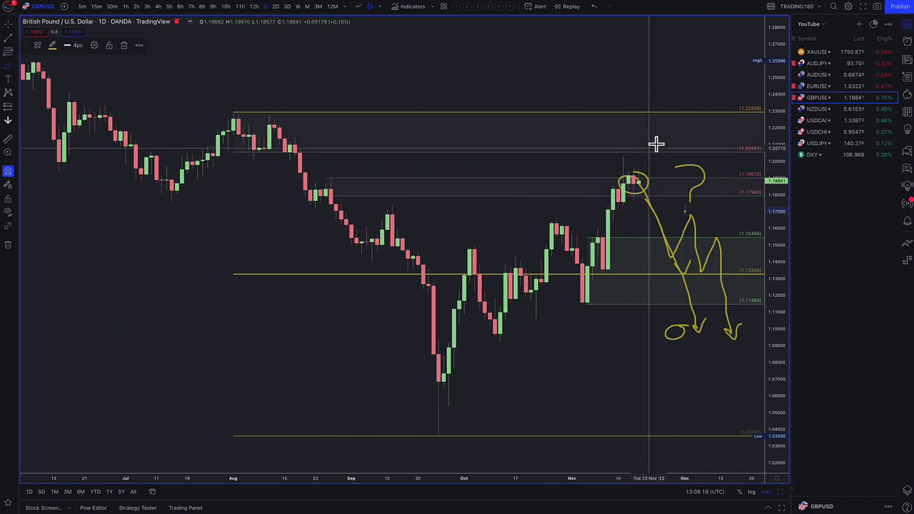
mouse_move(649, 121)
mouse_down()
mouse_move(613, 127)
mouse_move(639, 117)
mouse_move(681, 184)
mouse_move(686, 166)
mouse_up()
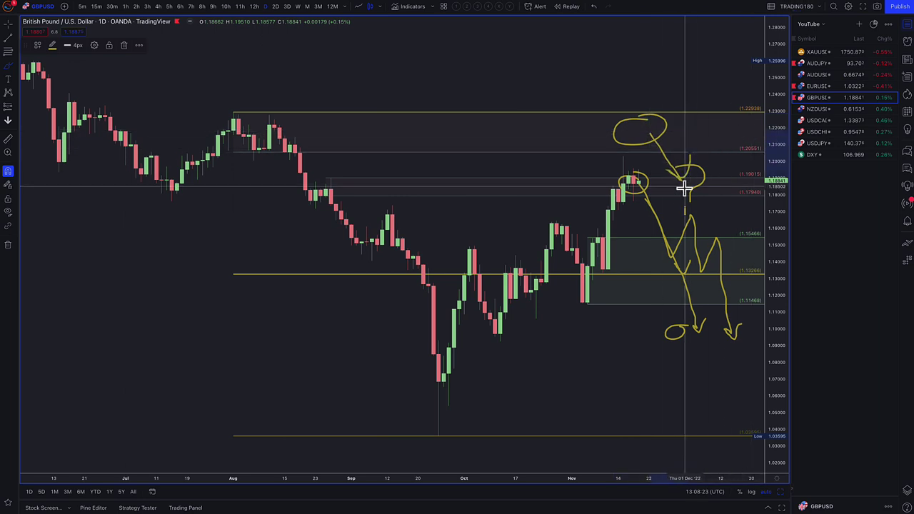
scroll(547, 188, down, 2)
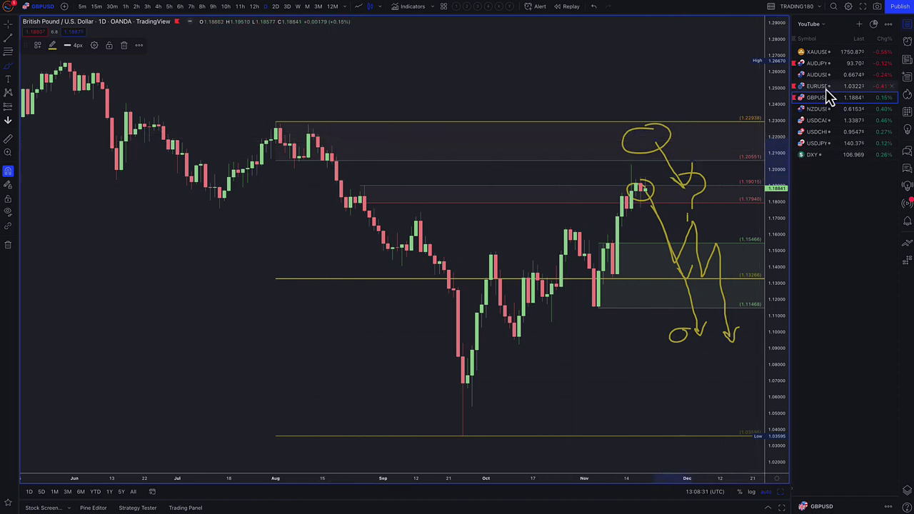
Step: Open the EURUSD daily chart and circle the recent highs at the 1.04416–1.04888 supply zone with the brush
click(818, 86)
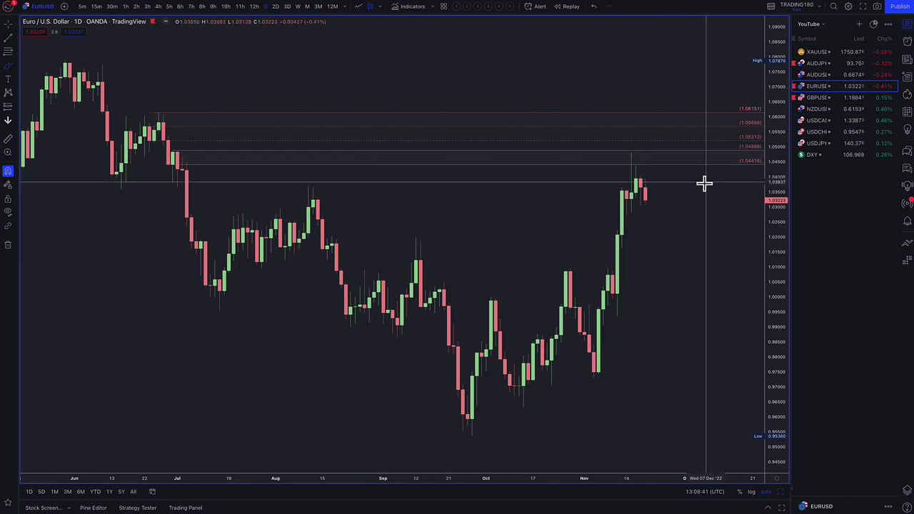
click(623, 152)
mouse_move(624, 151)
mouse_down()
mouse_move(639, 173)
mouse_move(646, 149)
mouse_up()
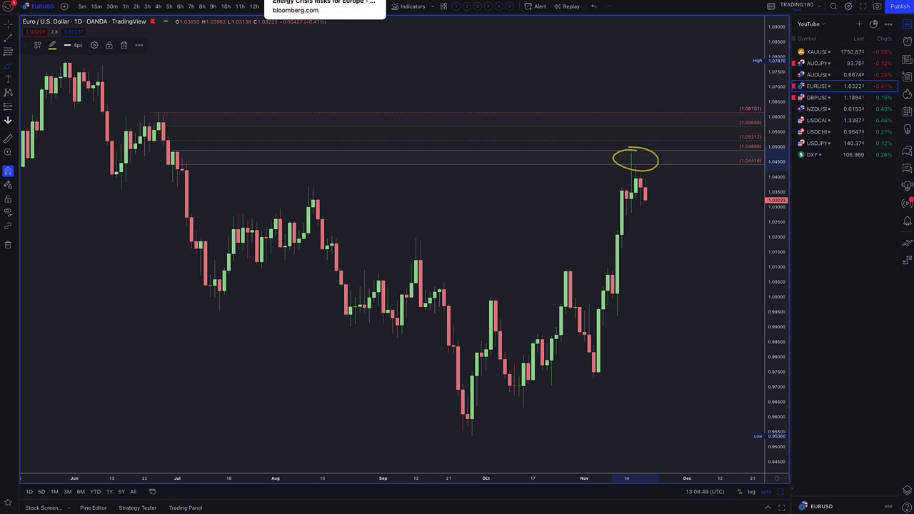
Step: Switch to the Bloomberg article on Europe's energy crisis risks and read its two headline bullets and opening paragraph, highlighting the text
click(325, 0)
scroll(384, 103, up, 2)
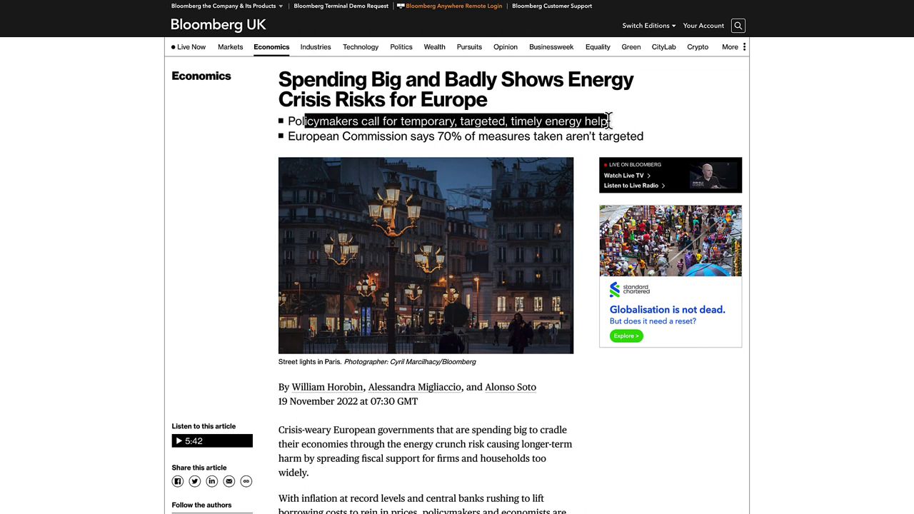
drag(624, 124, 422, 131)
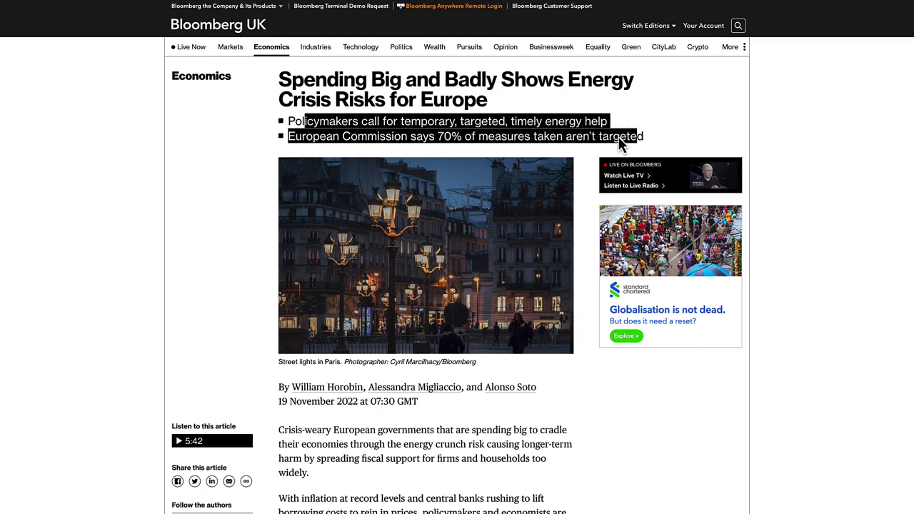
scroll(545, 183, down, 3)
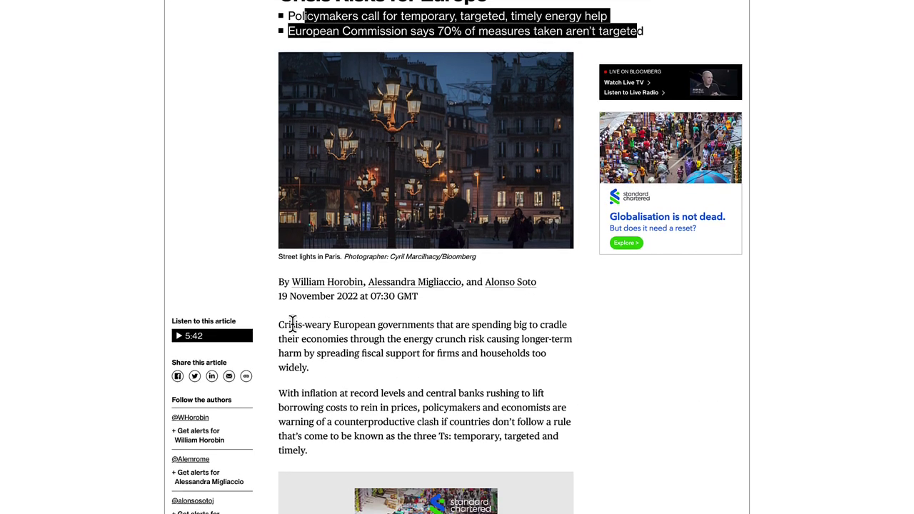
drag(292, 325, 371, 322)
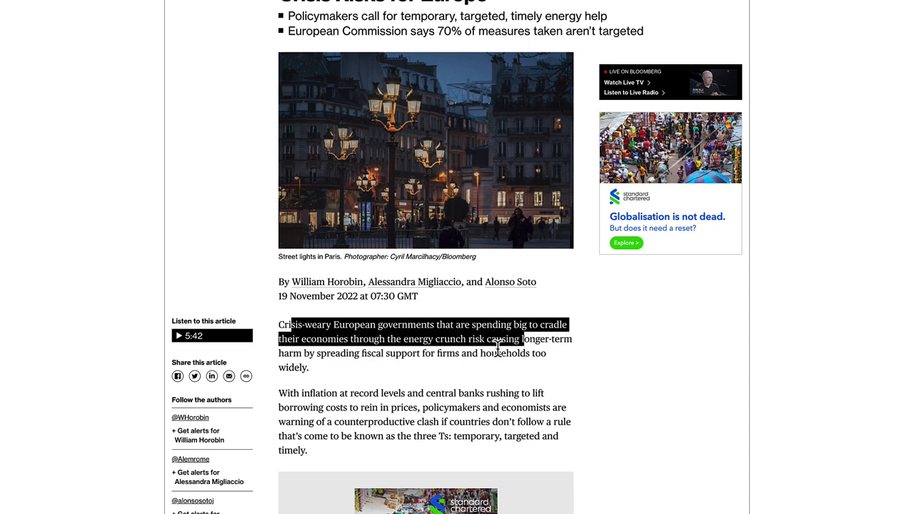
drag(516, 348, 357, 358)
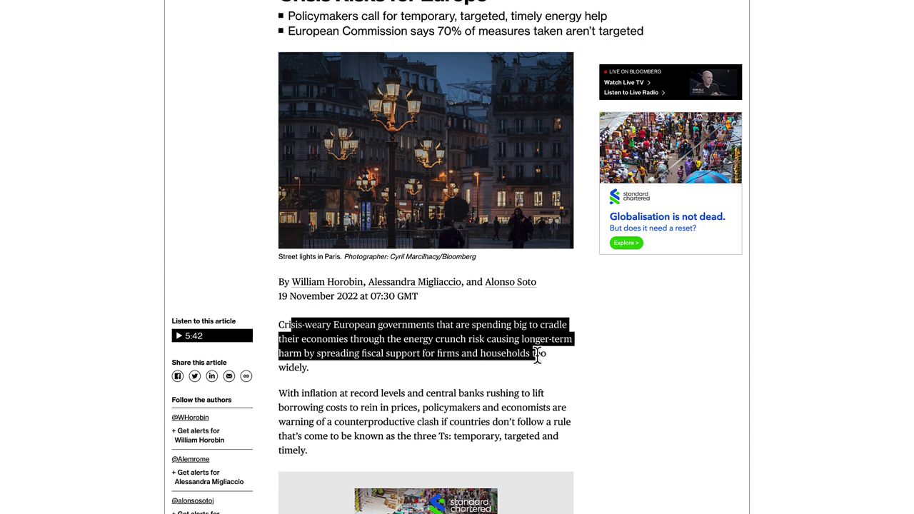
drag(544, 355, 364, 378)
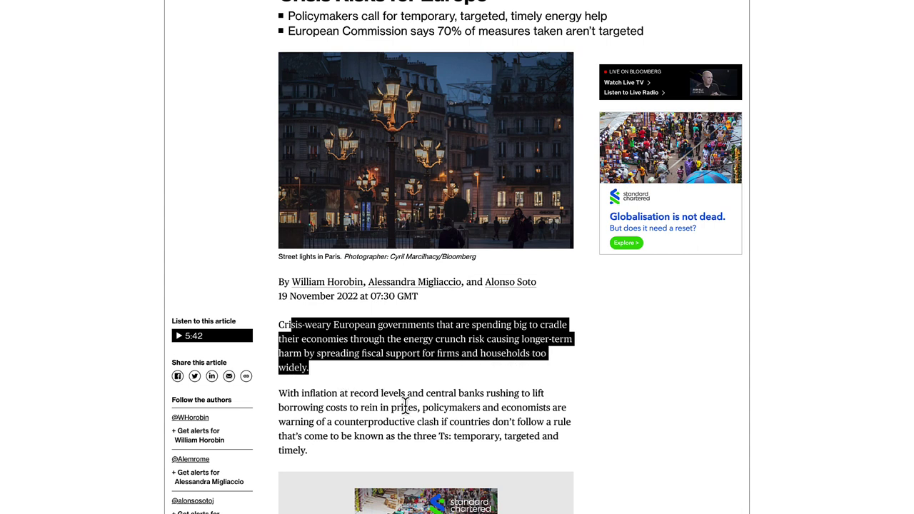
Step: Read the article's second paragraph on inflation, borrowing costs and the three Ts, highlighting the text, and return to the headline
click(295, 393)
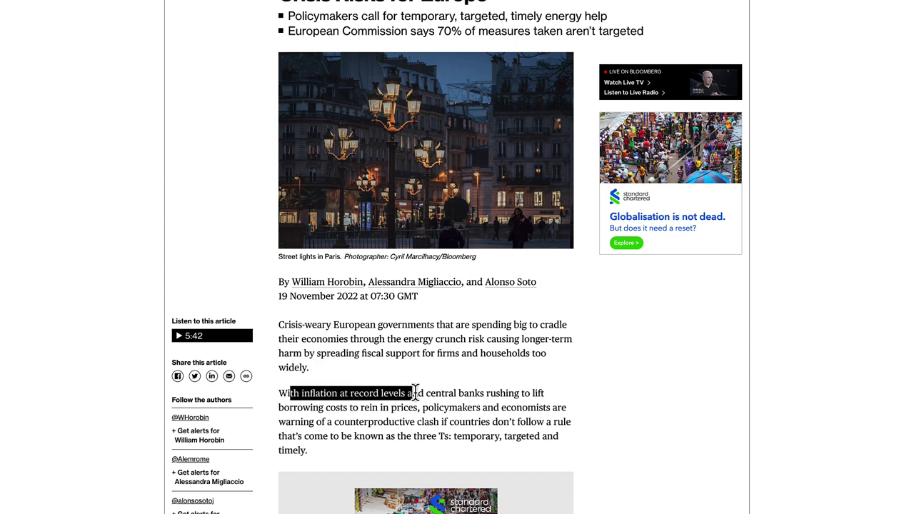
drag(550, 400, 325, 423)
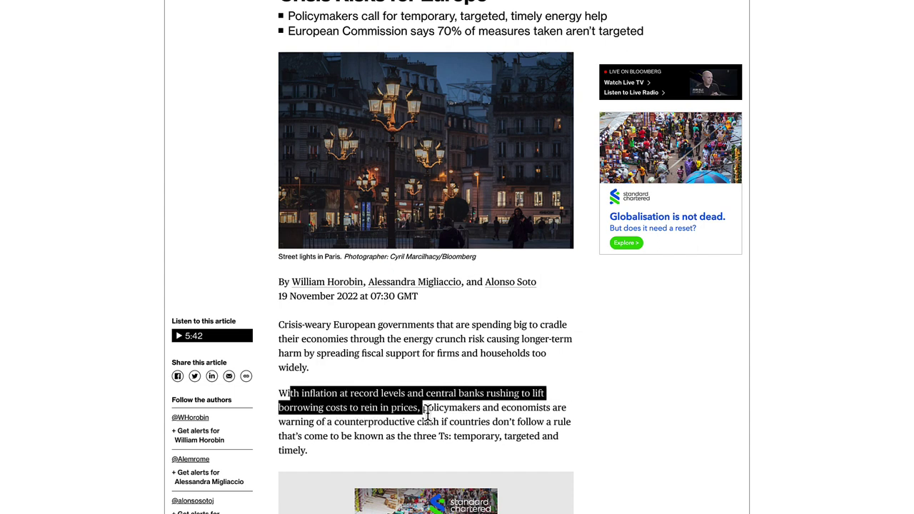
drag(558, 412, 319, 423)
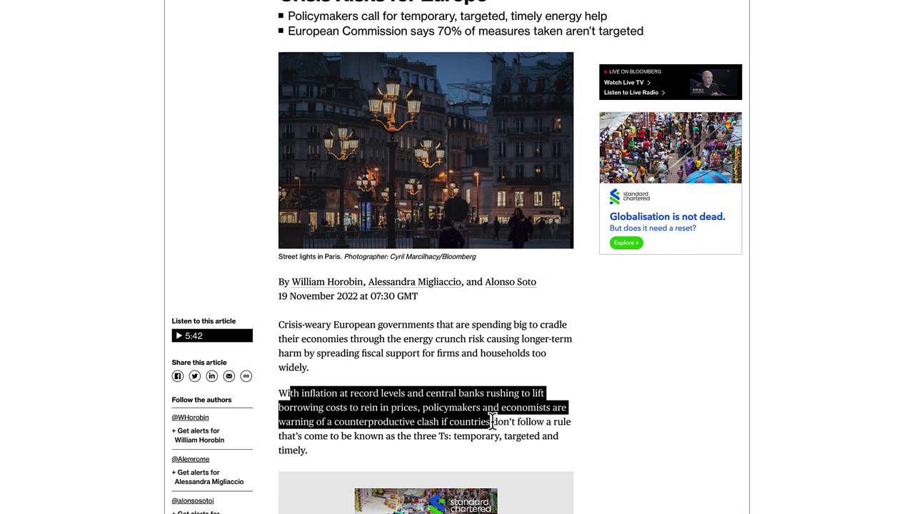
drag(537, 423, 330, 437)
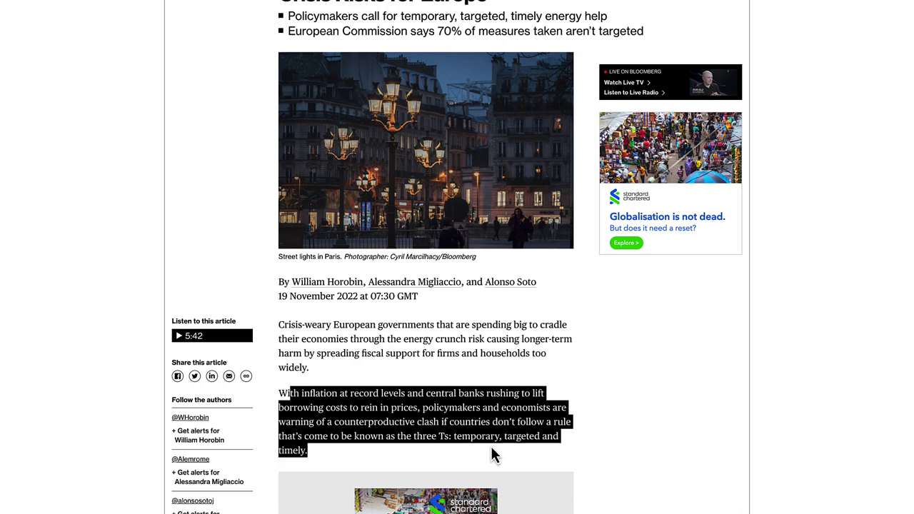
scroll(436, 312, up, 2)
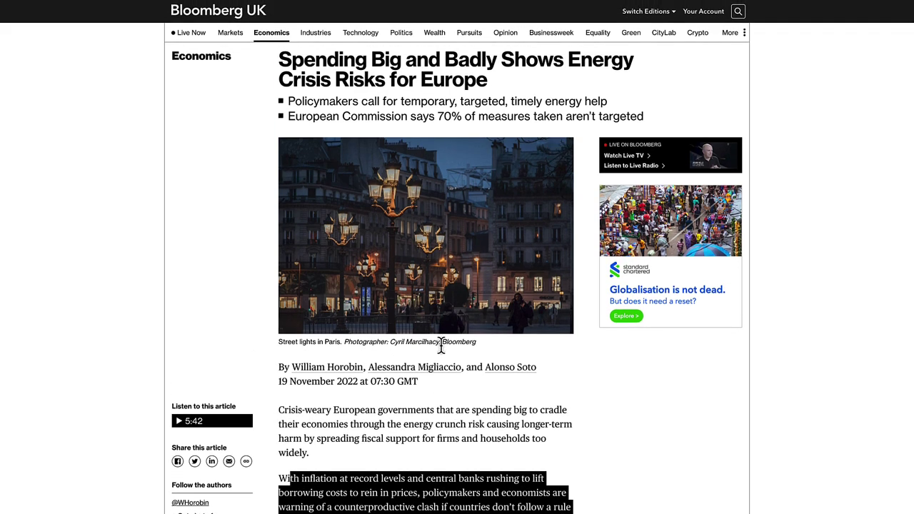
scroll(463, 227, up, 2)
scroll(488, 279, down, 1)
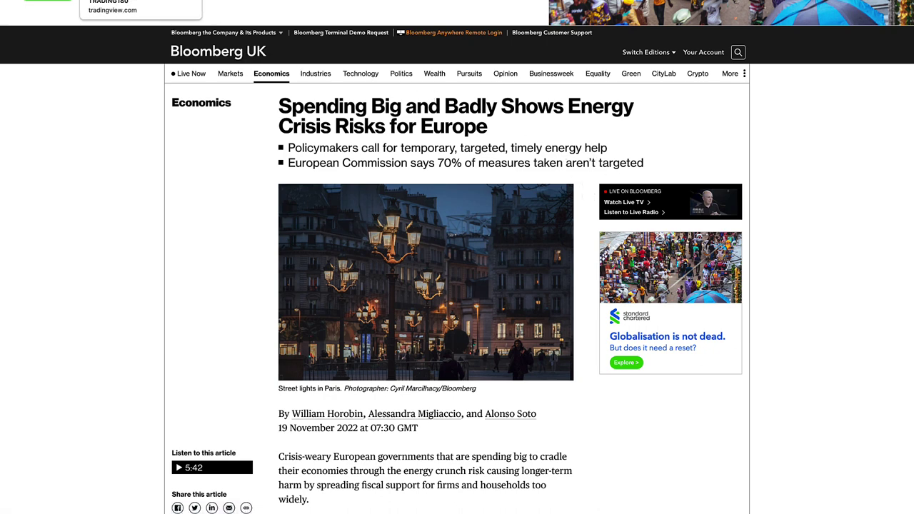
Step: Switch back to TradingView and brush a downward arrow on EURUSD from the circled highs to about 1.00
click(153, 12)
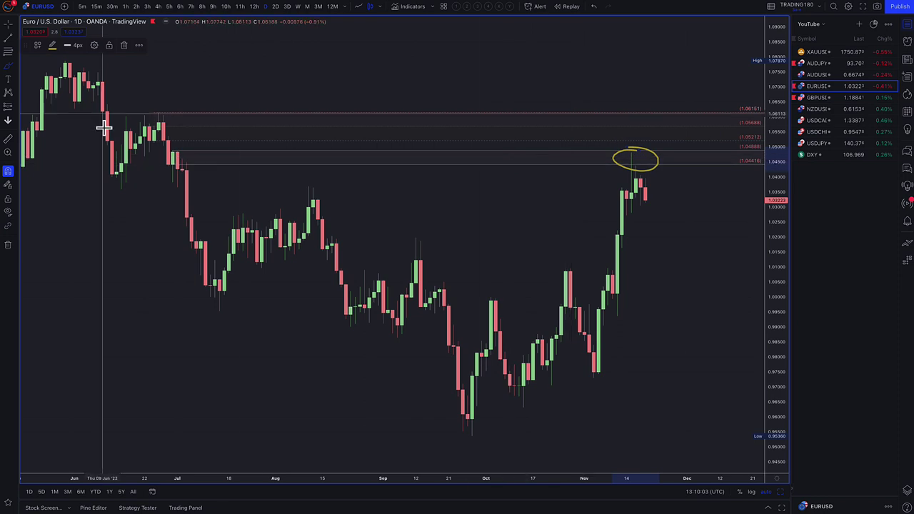
click(11, 70)
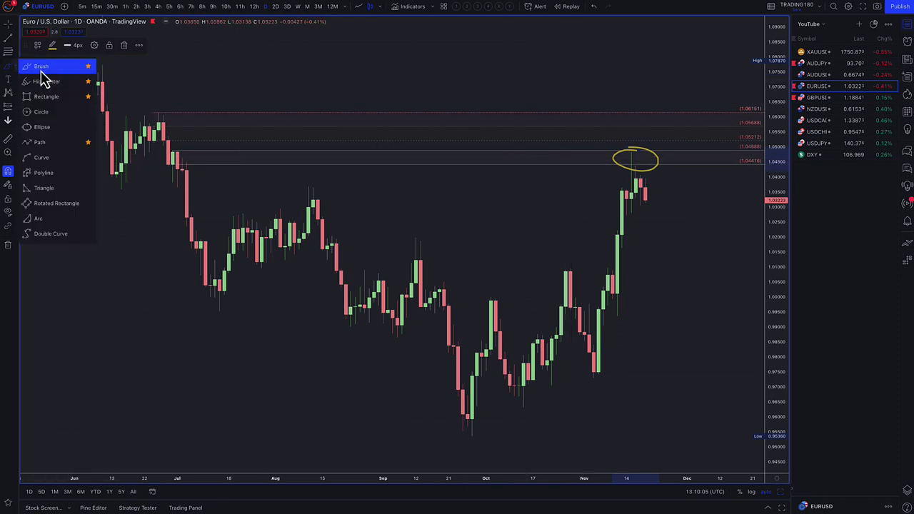
click(43, 80)
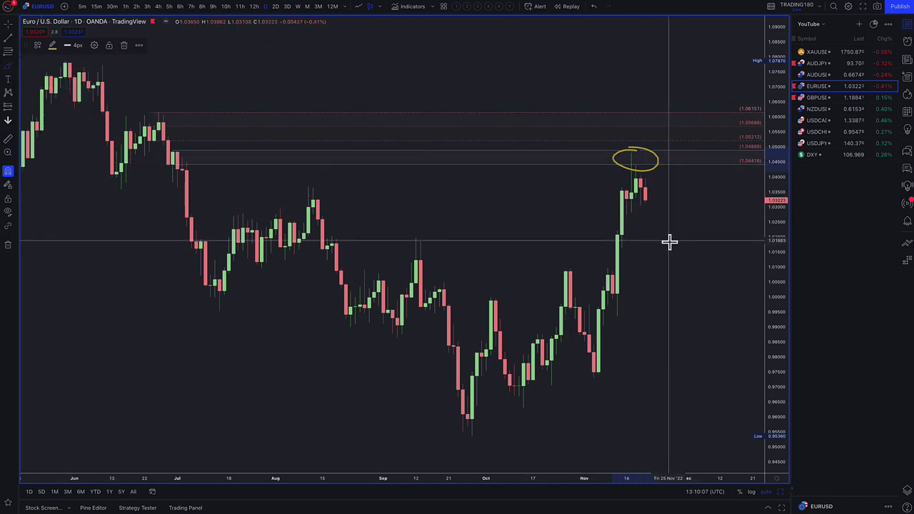
mouse_move(648, 172)
mouse_down()
mouse_move(698, 283)
mouse_move(712, 279)
mouse_up()
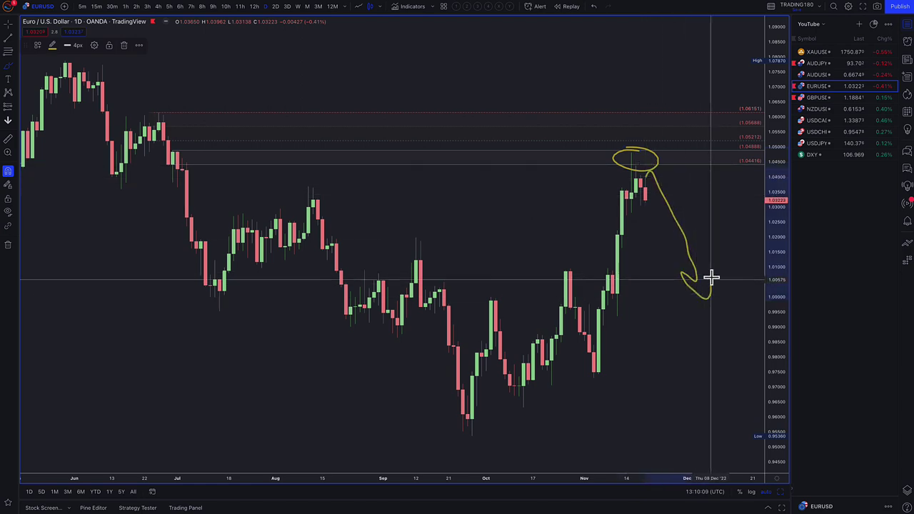
Step: Mark a demand zone from 1.00732 to 0.99354 on the EURUSD chart, starting at the 10 November candle
click(8, 51)
click(612, 271)
click(614, 313)
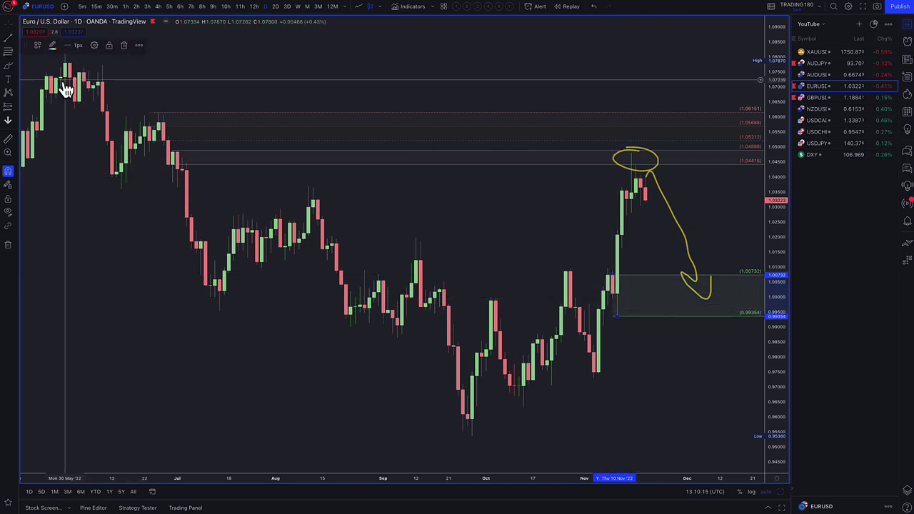
Step: Brush a rebound arrow from the EURUSD demand zone to about 1.027, and a circle around 1.055 with a downward arrow to about 1.03
click(8, 66)
mouse_move(700, 291)
mouse_down()
mouse_move(745, 219)
mouse_move(760, 234)
mouse_up()
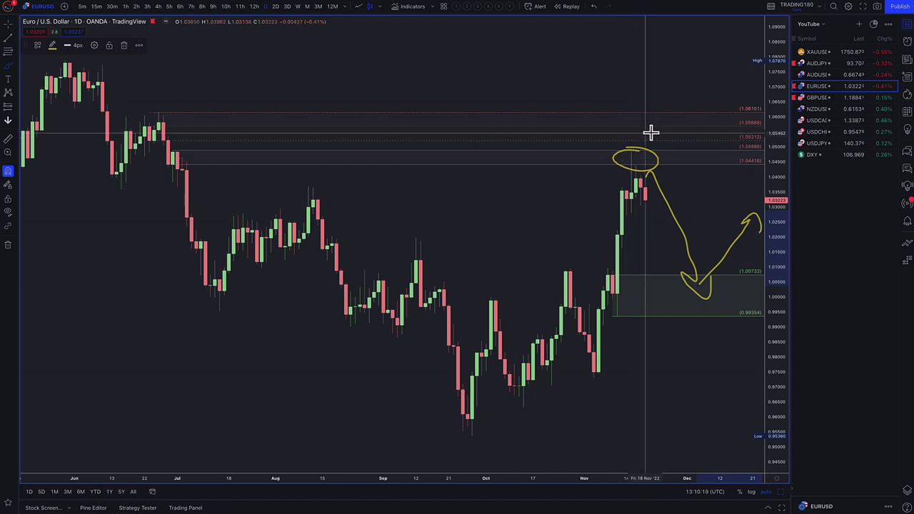
mouse_move(650, 122)
mouse_down()
mouse_move(669, 125)
mouse_move(669, 135)
mouse_move(658, 130)
mouse_move(698, 214)
mouse_move(702, 203)
mouse_up()
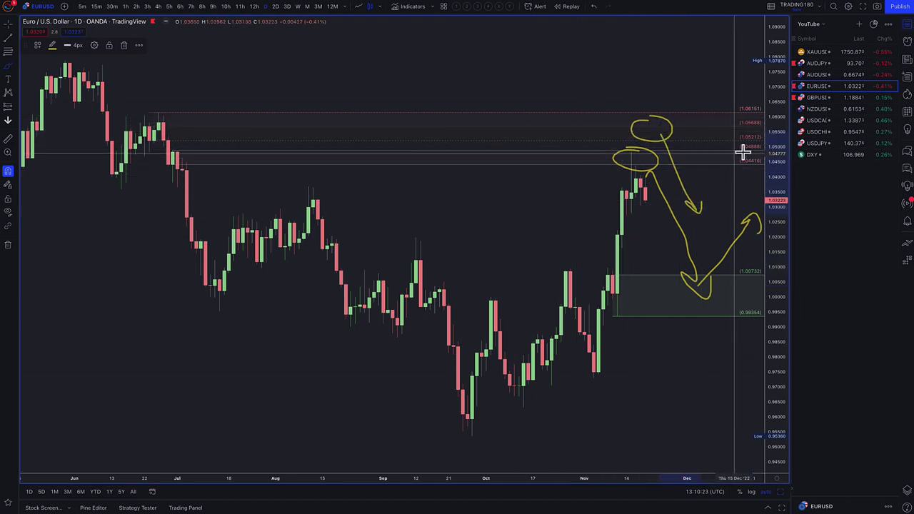
Step: Open the AUDUSD daily chart and circle the recent highs at the 0.67212–0.67704 supply zone with the brush
click(827, 76)
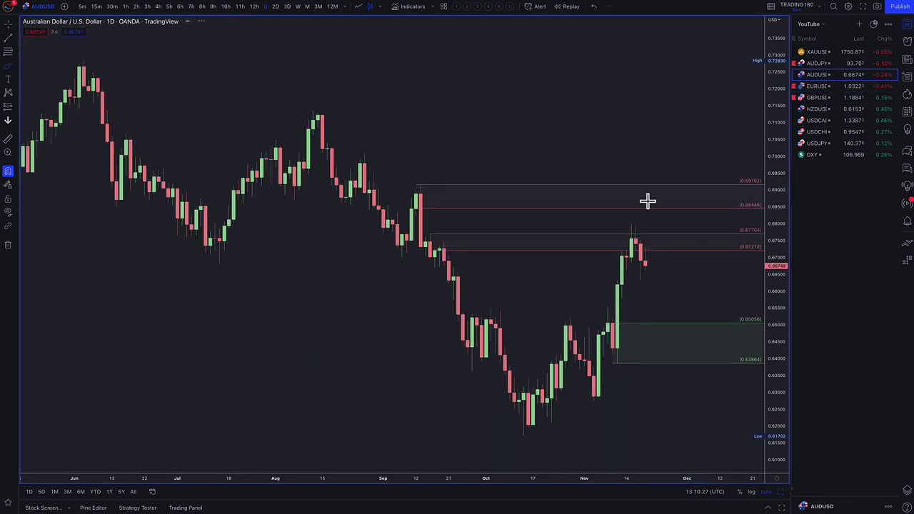
drag(633, 205, 645, 195)
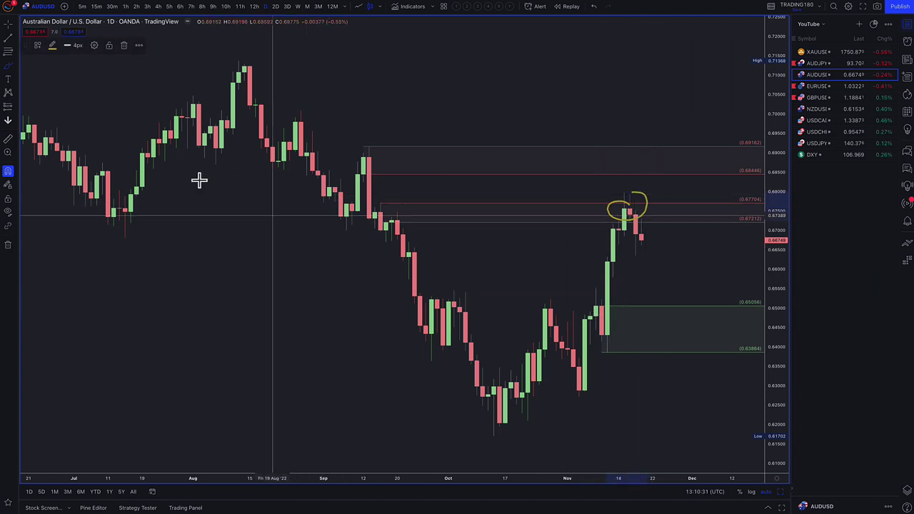
Step: Brush an AUDUSD path into the circled 0.63864–0.65056 demand zone and back up, plus a downward arrow from a circle in the 0.68446–0.69162 supply zone
click(8, 65)
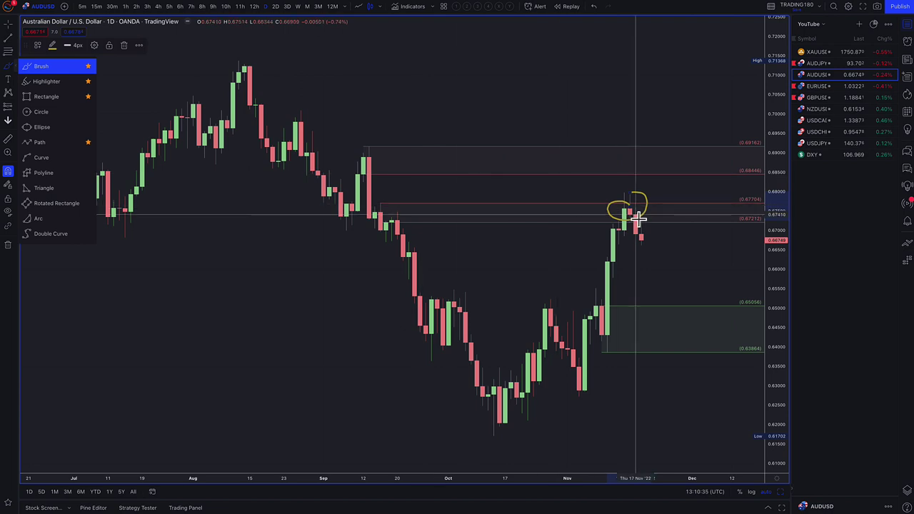
mouse_move(642, 207)
mouse_down()
mouse_move(670, 321)
mouse_move(735, 255)
mouse_move(737, 275)
mouse_up()
mouse_move(703, 336)
mouse_down()
mouse_move(692, 317)
mouse_move(693, 325)
mouse_up()
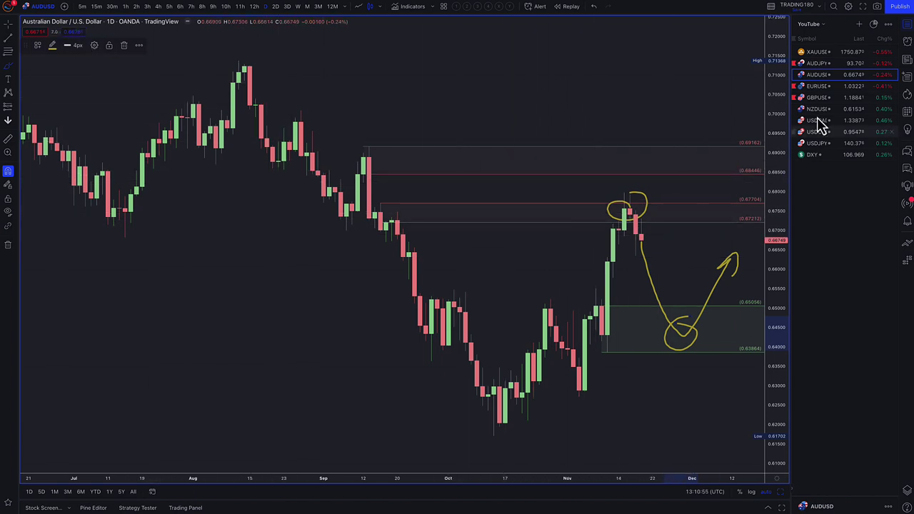
mouse_move(658, 152)
mouse_down()
mouse_move(635, 156)
mouse_move(636, 143)
mouse_move(694, 243)
mouse_move(703, 245)
mouse_move(704, 229)
mouse_up()
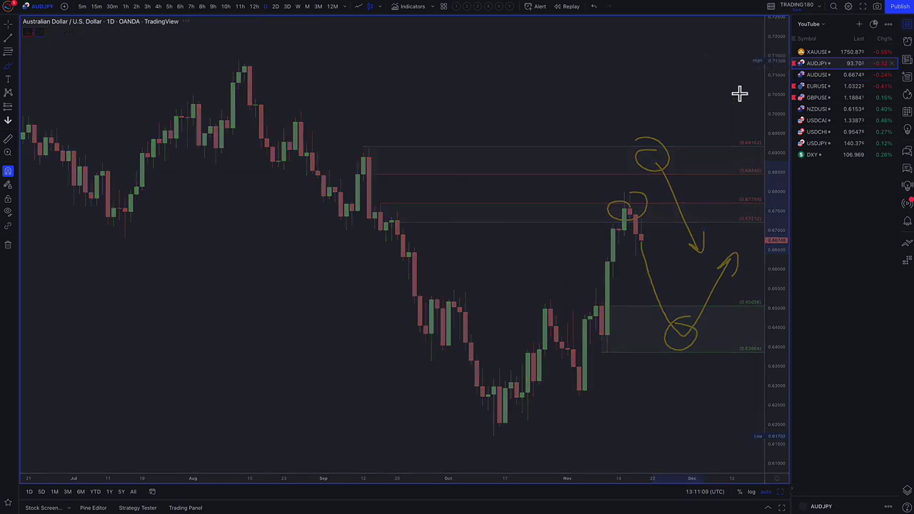
Step: Open the AUDJPY daily chart and brush a drop to about 90 with a rebound arrow, plus an alternative rebound from a circle near 91.2
click(815, 63)
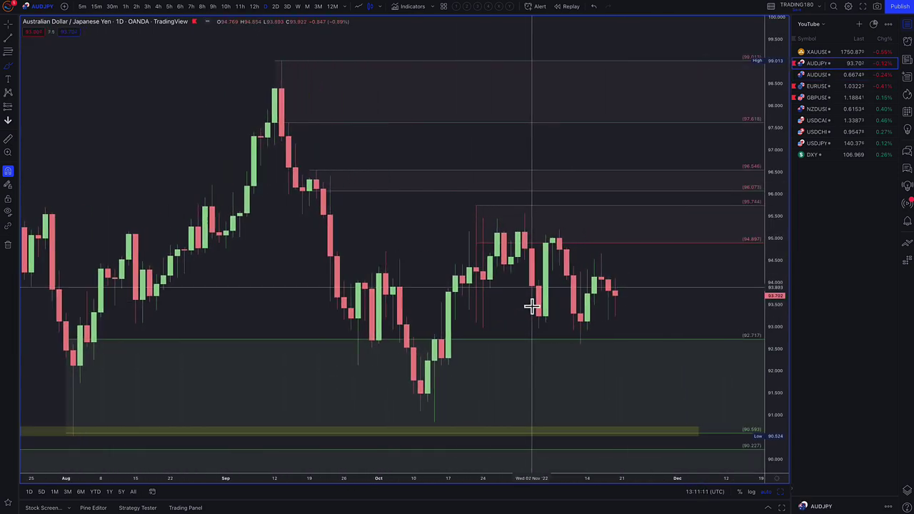
scroll(570, 349, down, 5)
scroll(569, 348, right, 2)
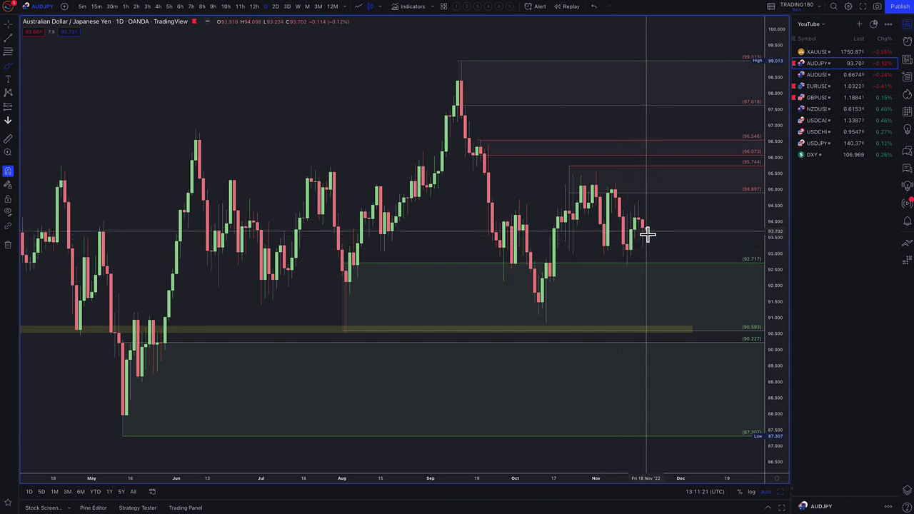
mouse_move(662, 290)
mouse_down()
mouse_move(685, 357)
mouse_move(717, 298)
mouse_move(731, 306)
mouse_up()
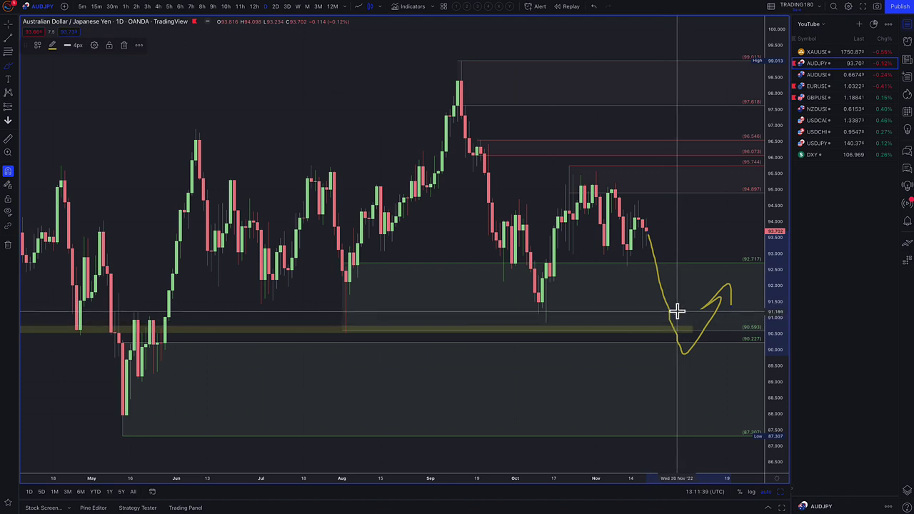
mouse_move(671, 304)
mouse_down()
mouse_move(688, 302)
mouse_move(652, 310)
mouse_move(699, 257)
mouse_move(700, 279)
mouse_up()
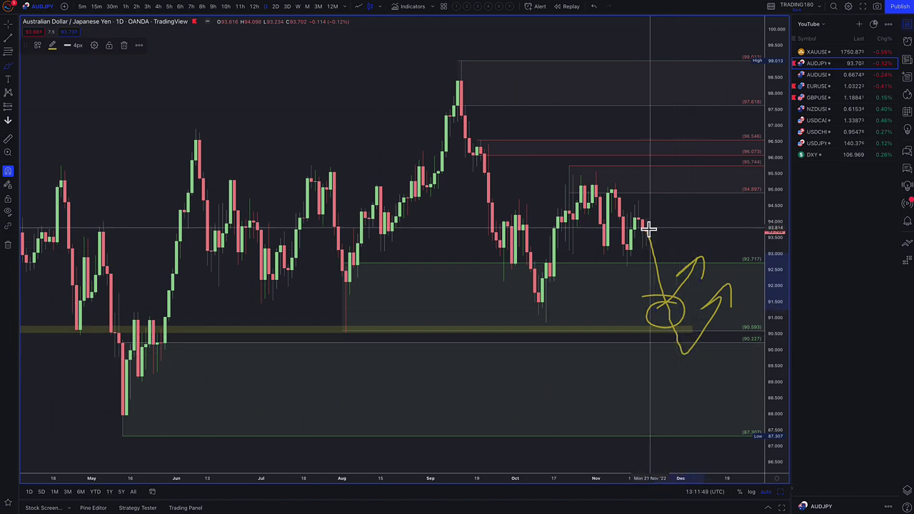
Step: Brush an AUDJPY rise to about 95.5 with a downward turn, and a circle at the 96.073–96.546 supply zone with a downward arrow
mouse_move(649, 229)
mouse_down()
mouse_move(685, 175)
mouse_move(702, 225)
mouse_up()
mouse_move(686, 141)
mouse_down()
mouse_move(705, 147)
mouse_move(700, 157)
mouse_move(738, 211)
mouse_move(735, 190)
mouse_up()
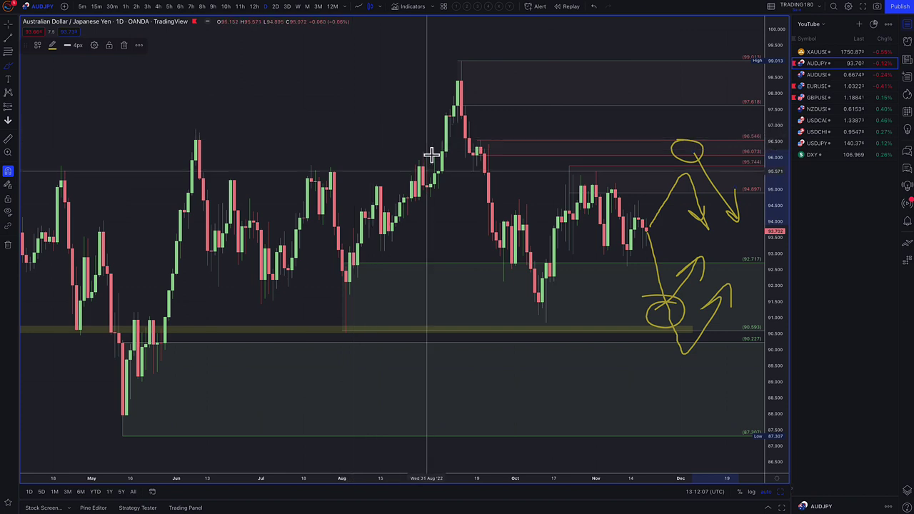
Step: Open the XAUUSD daily chart and brush a drop into the 1702.255–1712.585 demand zone with a rebound, plus a circled 1664.760–1680.915 zone with an upward arrow
click(825, 53)
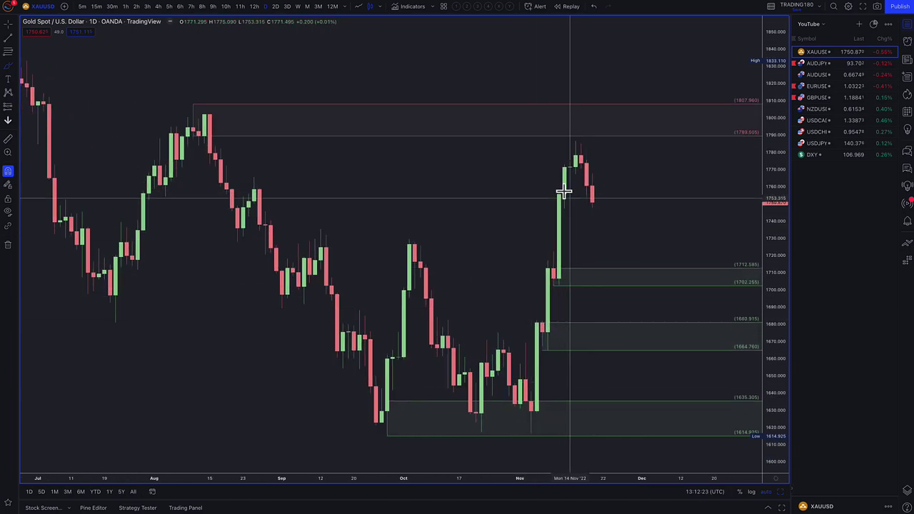
scroll(514, 333, down, 5)
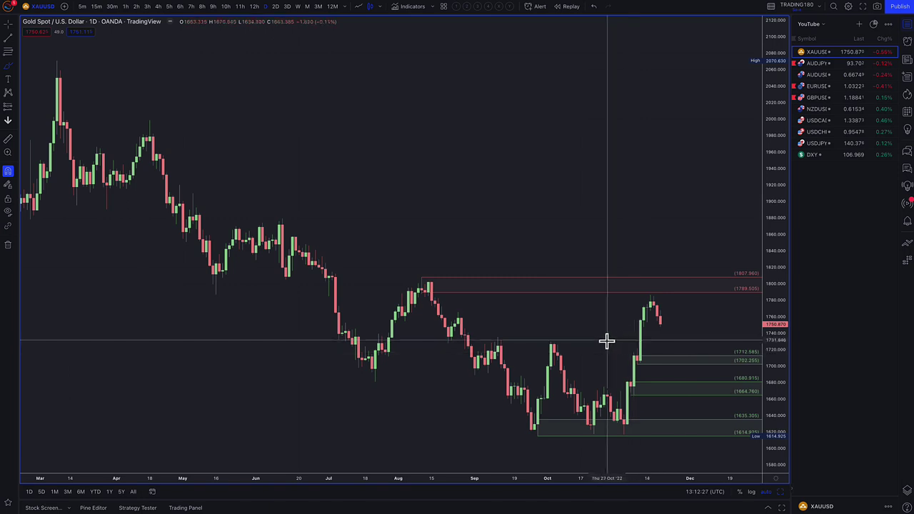
mouse_move(602, 342)
mouse_down()
mouse_move(490, 338)
mouse_move(528, 422)
mouse_move(626, 360)
mouse_move(472, 337)
mouse_up()
key(Delete)
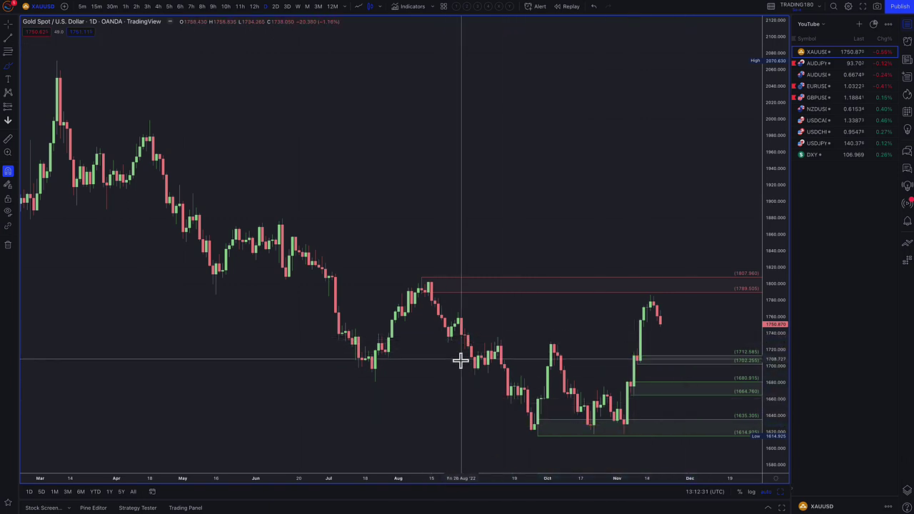
scroll(461, 359, up, 3)
click(5, 70)
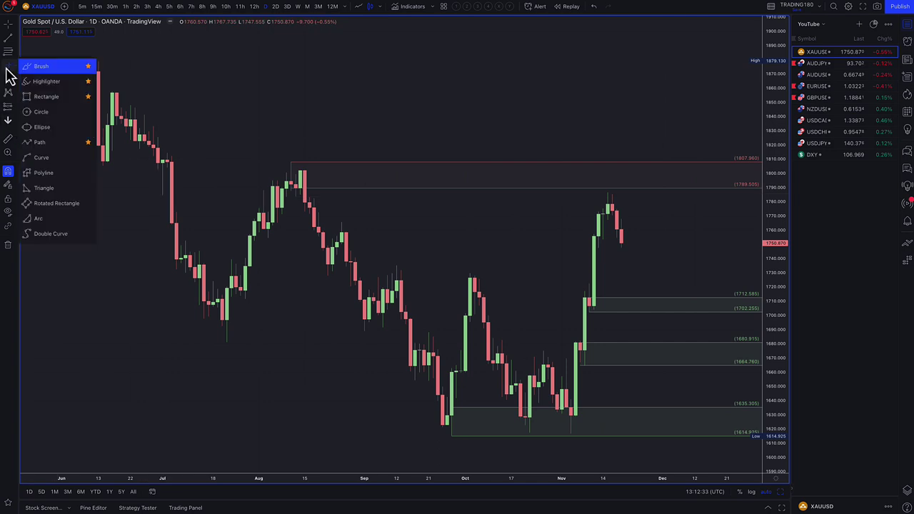
mouse_move(620, 245)
mouse_down()
mouse_move(638, 292)
mouse_move(664, 300)
mouse_move(694, 268)
mouse_up()
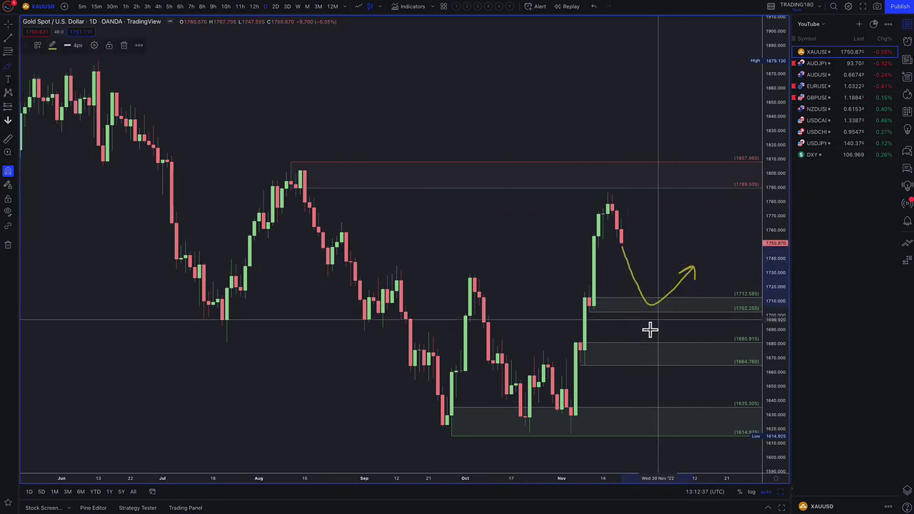
mouse_move(656, 352)
mouse_down()
mouse_move(647, 351)
mouse_move(657, 360)
mouse_move(698, 332)
mouse_up()
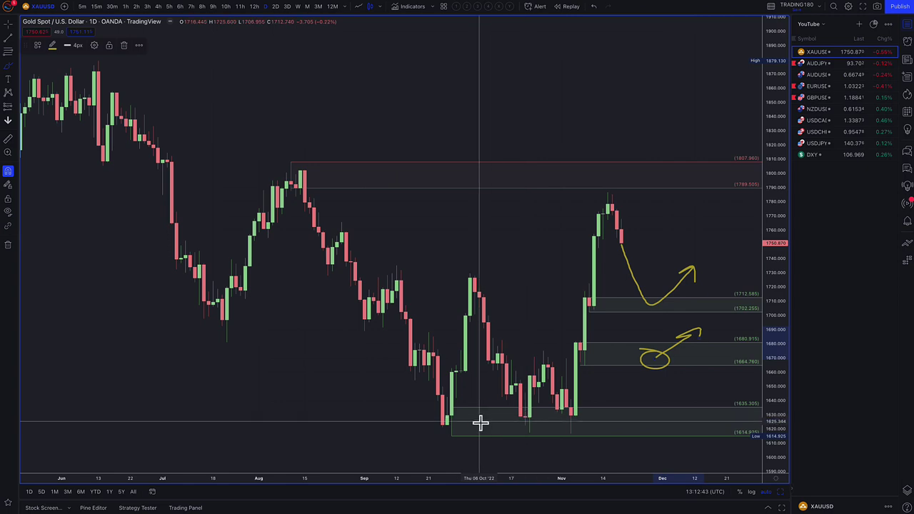
Step: Circle the three XAUUSD lows at the 1614.925–1635.305 demand zone and brush rising strokes along the rallies from them
drag(436, 429, 454, 418)
drag(536, 416, 525, 430)
drag(576, 416, 553, 415)
mouse_move(434, 422)
mouse_down()
mouse_move(472, 300)
mouse_move(527, 410)
mouse_move(547, 351)
mouse_move(568, 416)
mouse_move(611, 250)
mouse_up()
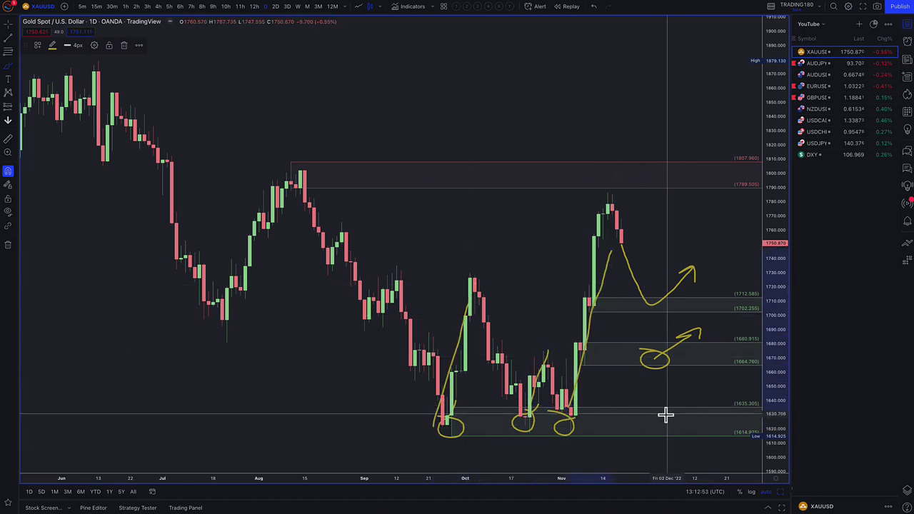
Step: Brush a circle in the 1614.925–1635.305 demand zone with an arrow pointing back to the lows, and a larger circle around it
mouse_move(665, 414)
mouse_down()
mouse_move(662, 406)
mouse_move(668, 422)
mouse_move(584, 422)
mouse_move(599, 428)
mouse_up()
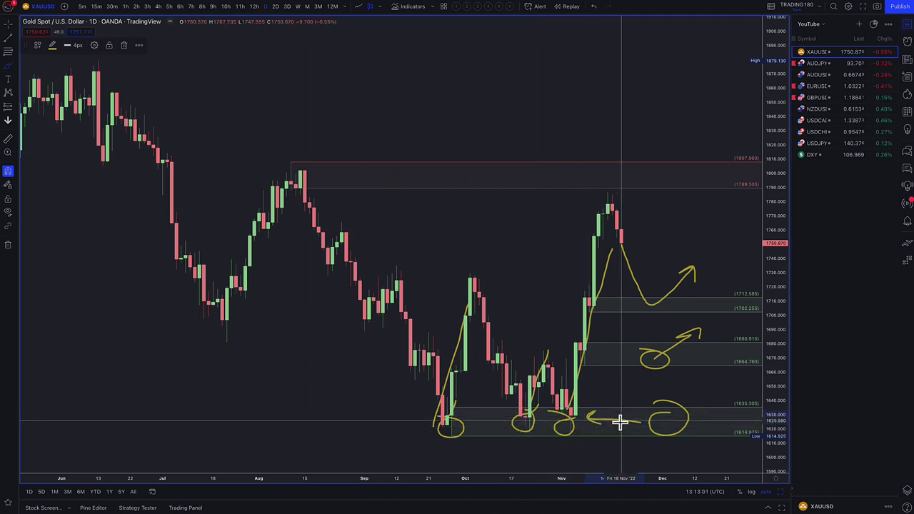
scroll(592, 414, down, 2)
mouse_move(601, 409)
mouse_down()
mouse_move(563, 439)
mouse_move(633, 400)
mouse_move(607, 430)
mouse_up()
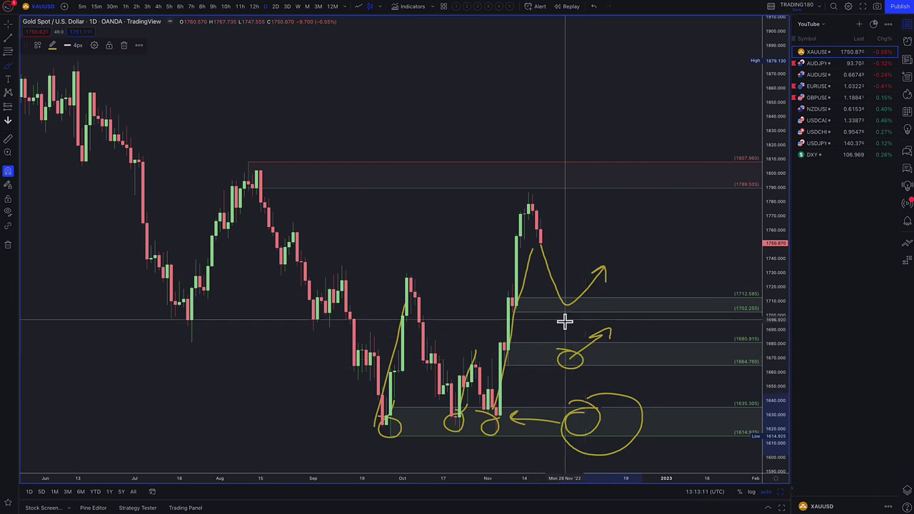
Step: Circle the turning point in the 1702.255–1712.585 demand zone and brush a move up from the latest candle with a circle at the 1789.505–1807.960 supply zone
mouse_move(569, 299)
mouse_down()
mouse_move(591, 312)
mouse_move(565, 303)
mouse_up()
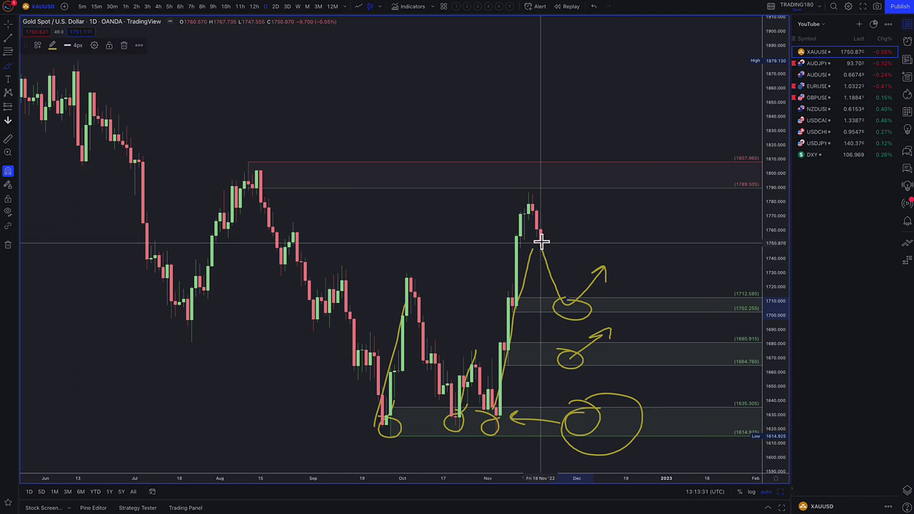
mouse_move(541, 243)
mouse_down()
mouse_move(564, 182)
mouse_move(576, 221)
mouse_move(583, 216)
mouse_up()
mouse_move(577, 183)
mouse_down()
mouse_move(539, 180)
mouse_move(553, 163)
mouse_move(575, 179)
mouse_up()
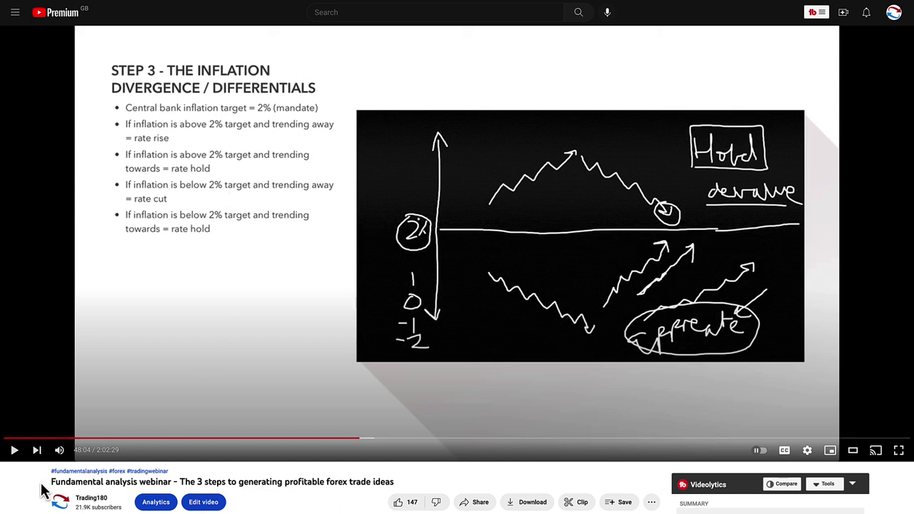
Step: Highlight the fundamental analysis webinar's title on YouTube, clear the highlight, and switch to the slide on forecasting forex trends that last for months
drag(57, 484, 170, 493)
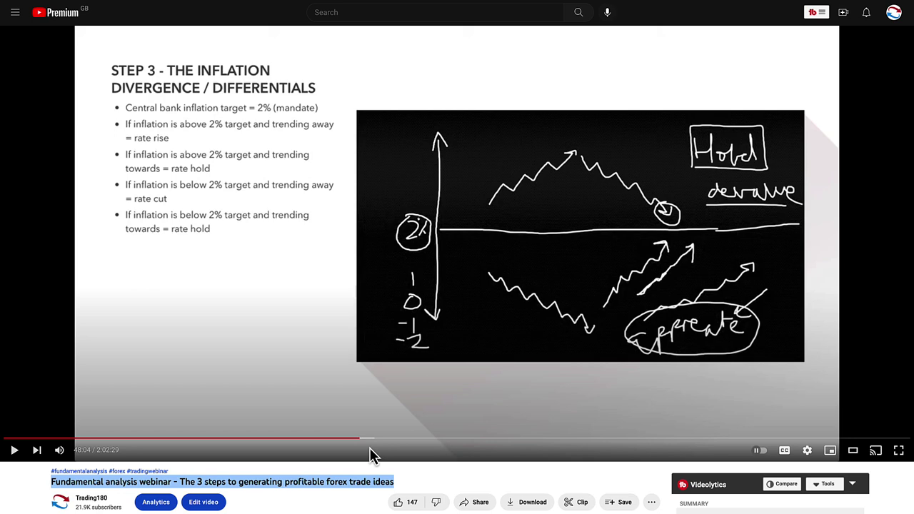
click(232, 482)
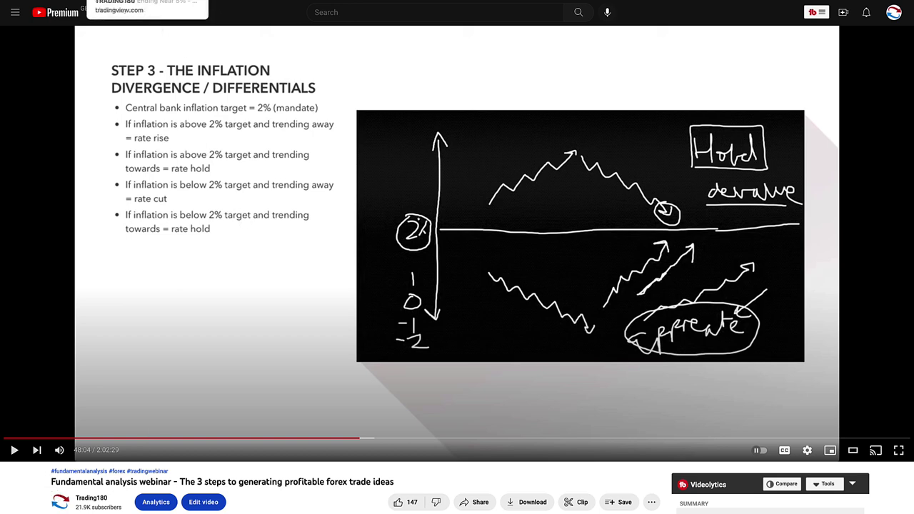
click(193, 6)
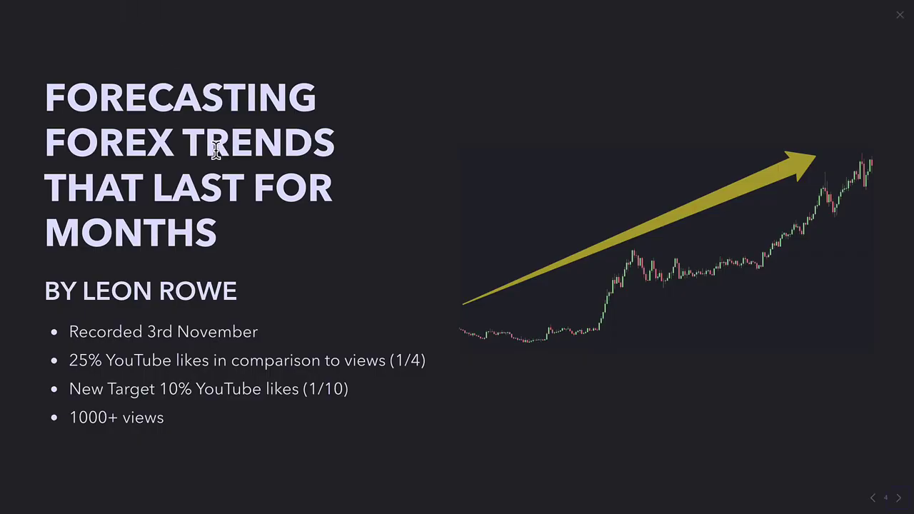